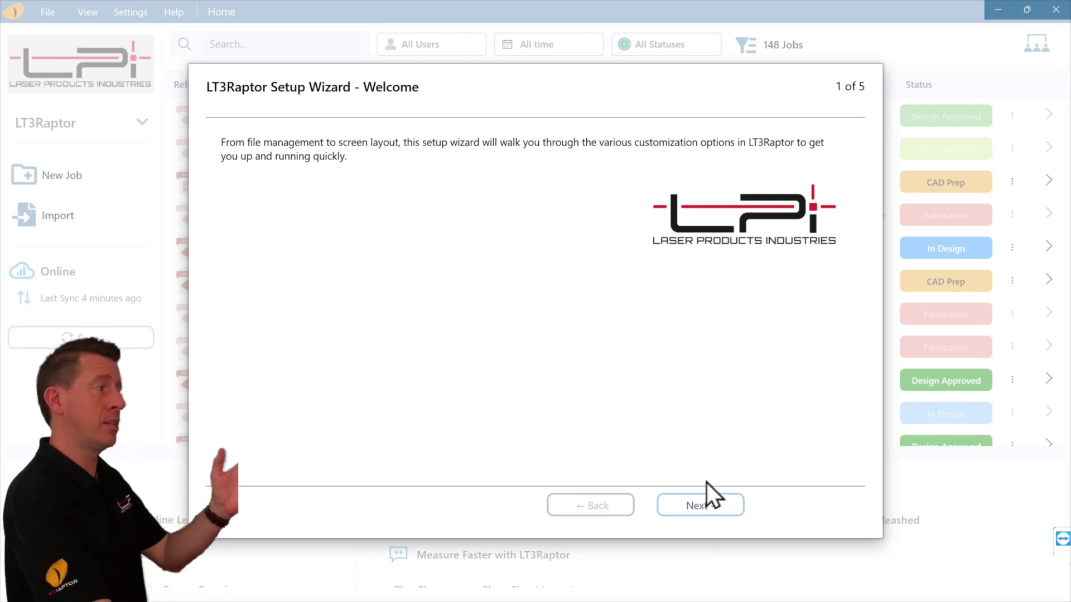
Advance the setup wizard from the welcome page to the General settings page.
click(707, 504)
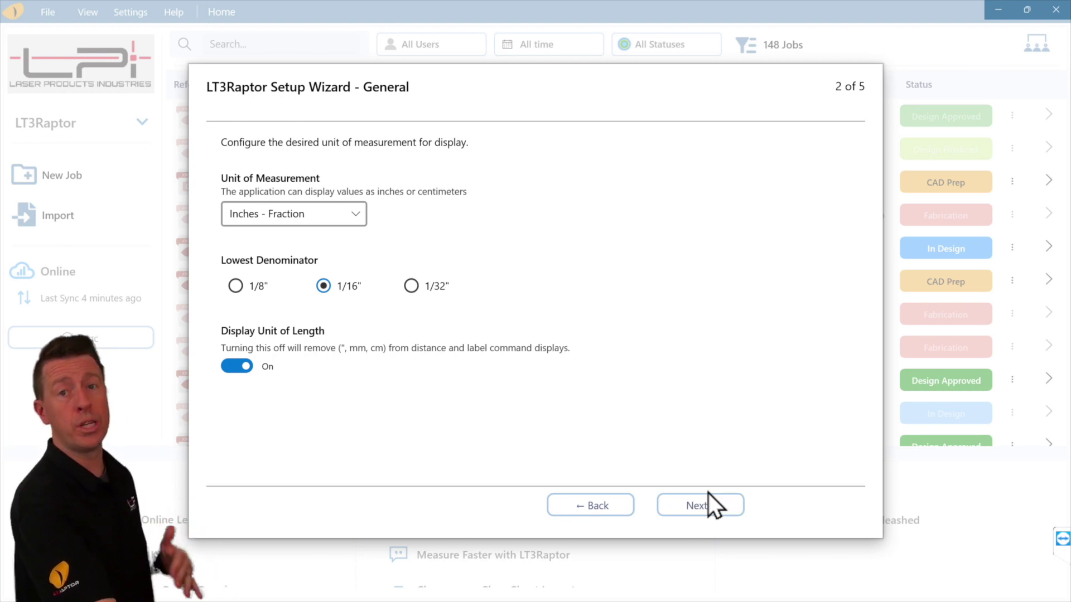
Keep units as Inches - Fraction after briefly trying Millimeters, and continue to Layout.
click(303, 212)
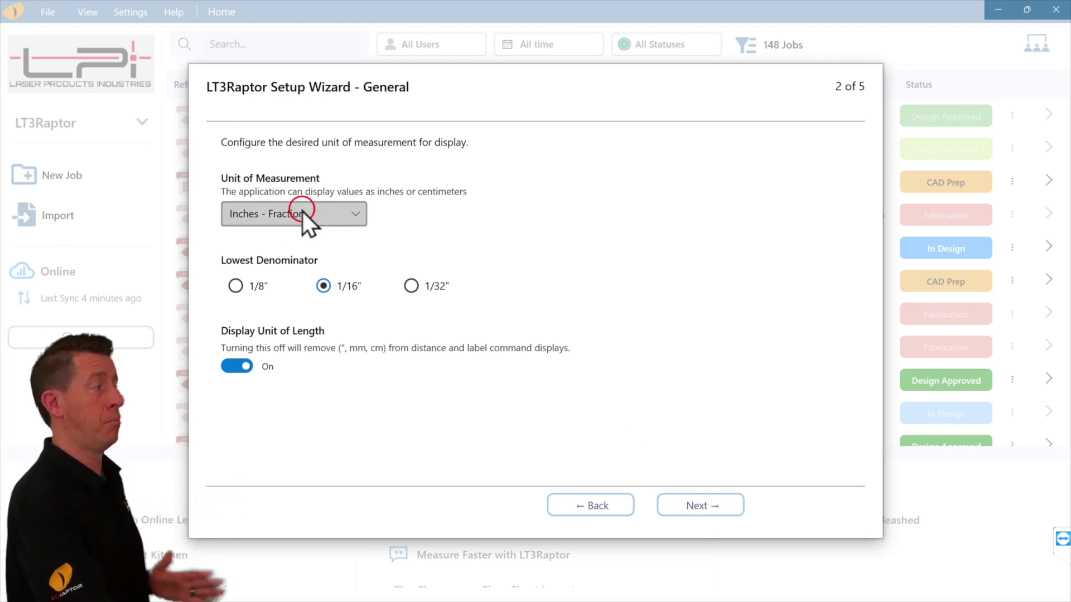
click(288, 282)
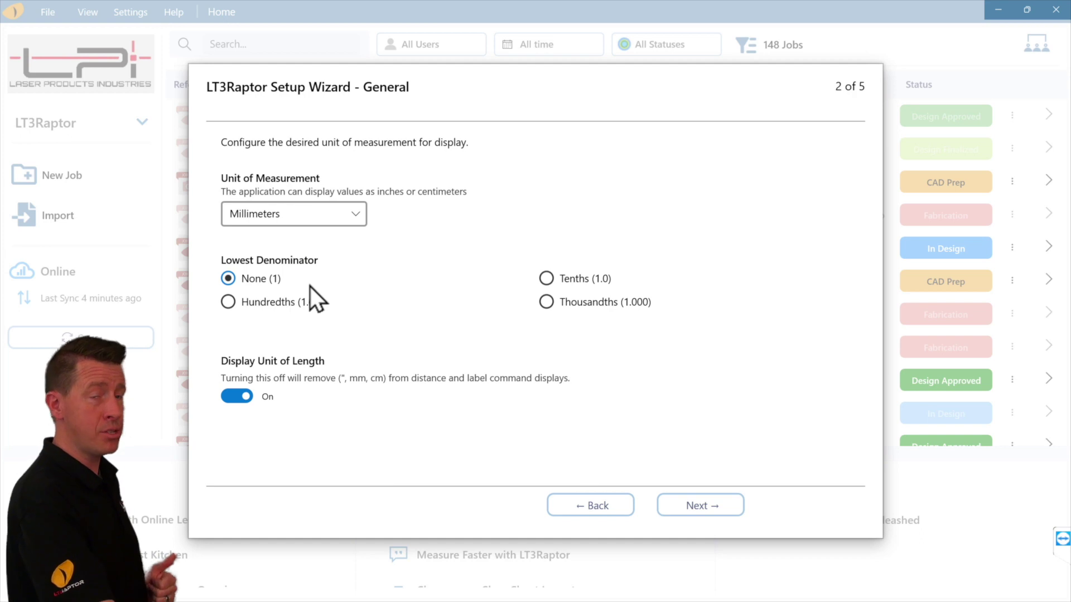
click(310, 215)
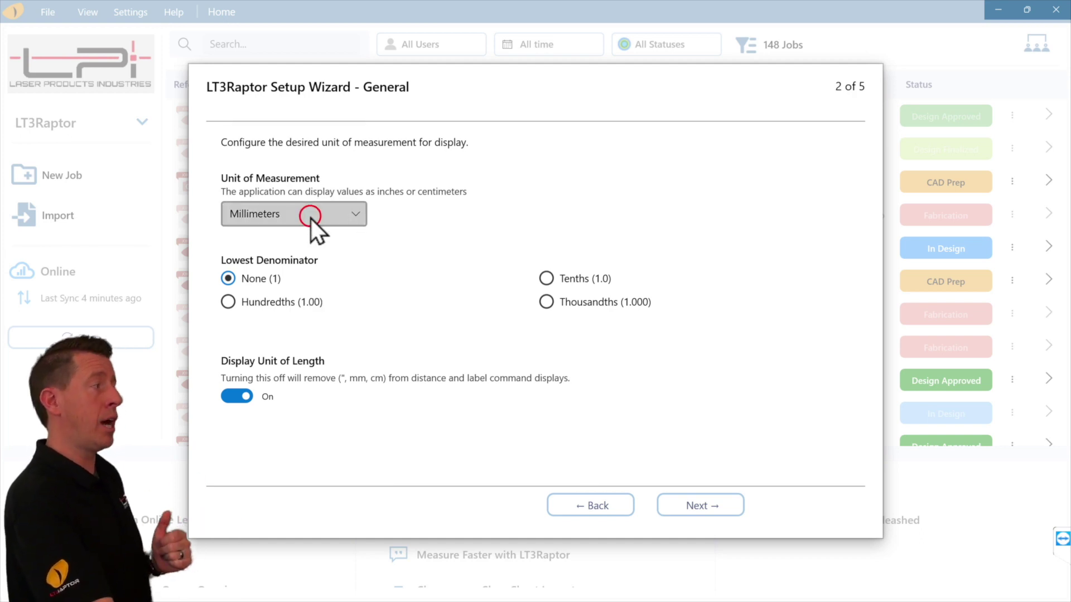
click(306, 149)
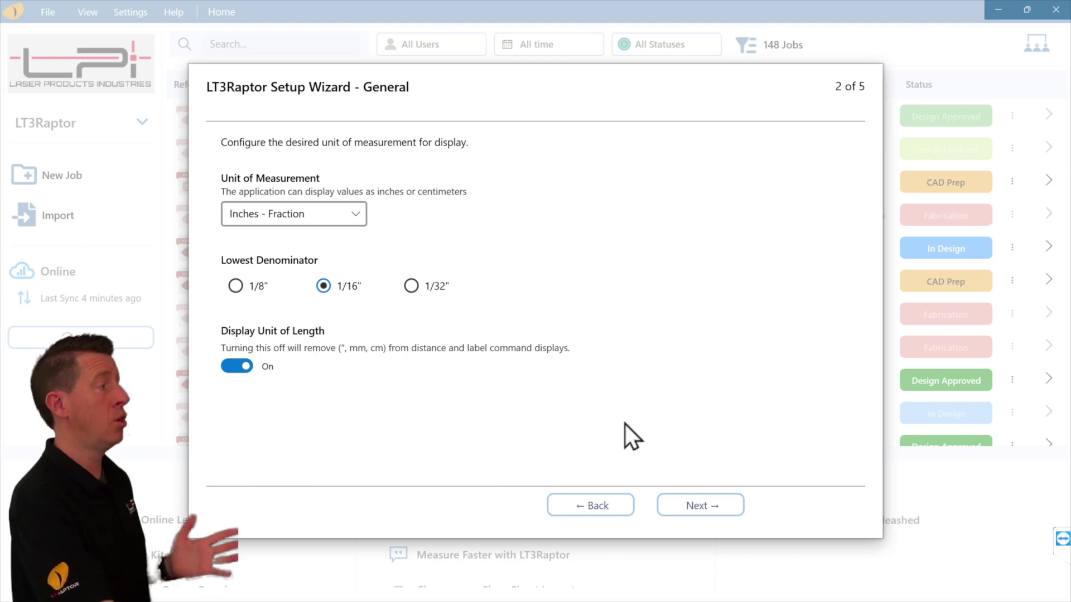
click(692, 503)
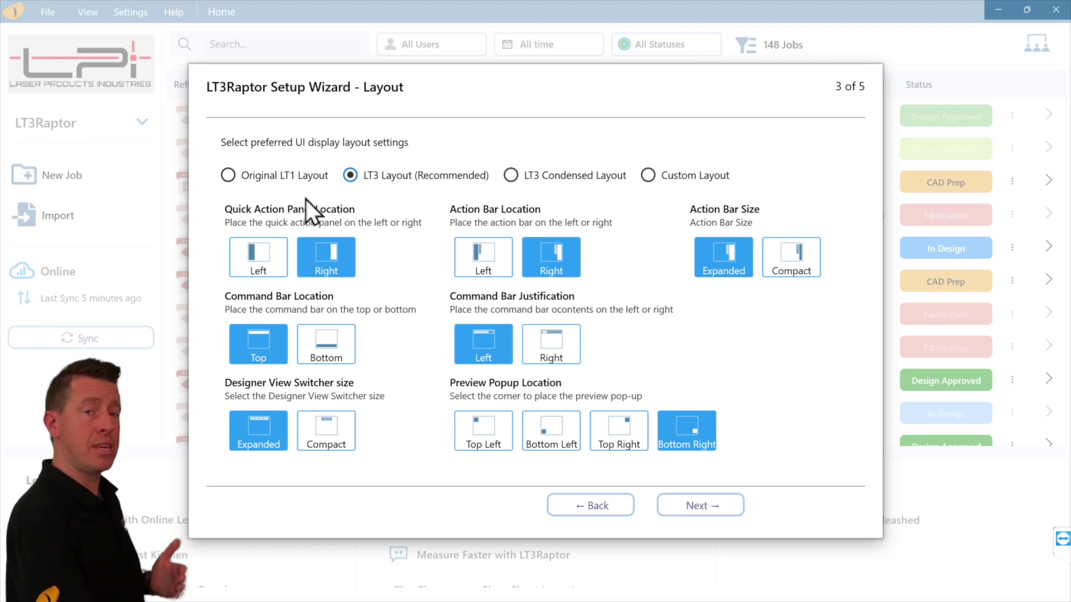
Keep LT3 Layout (Recommended) after previewing Original LT1 Layout, and continue to General Export.
click(290, 180)
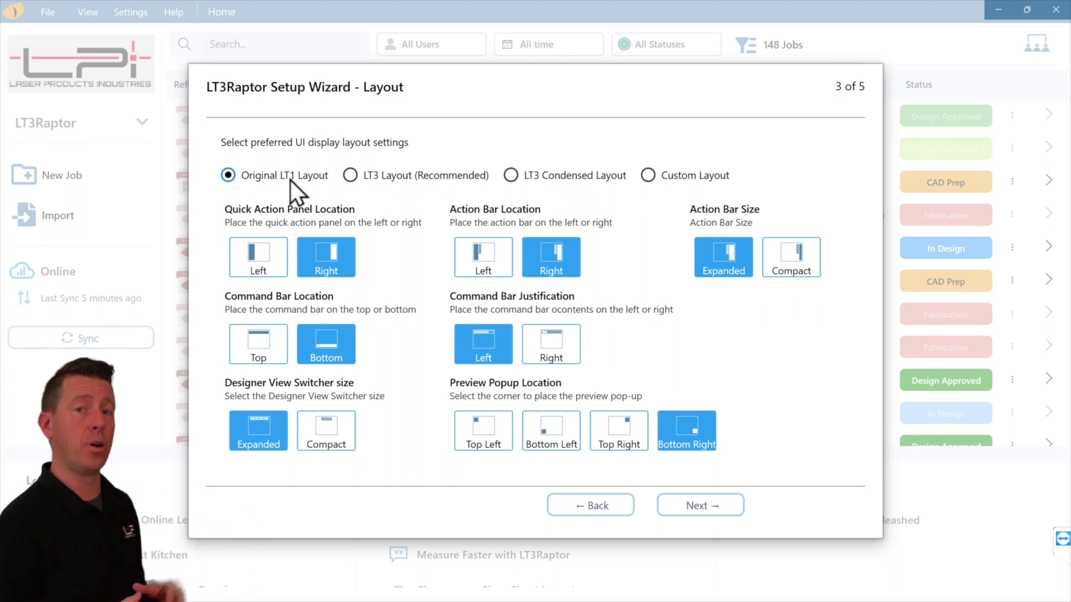
click(396, 176)
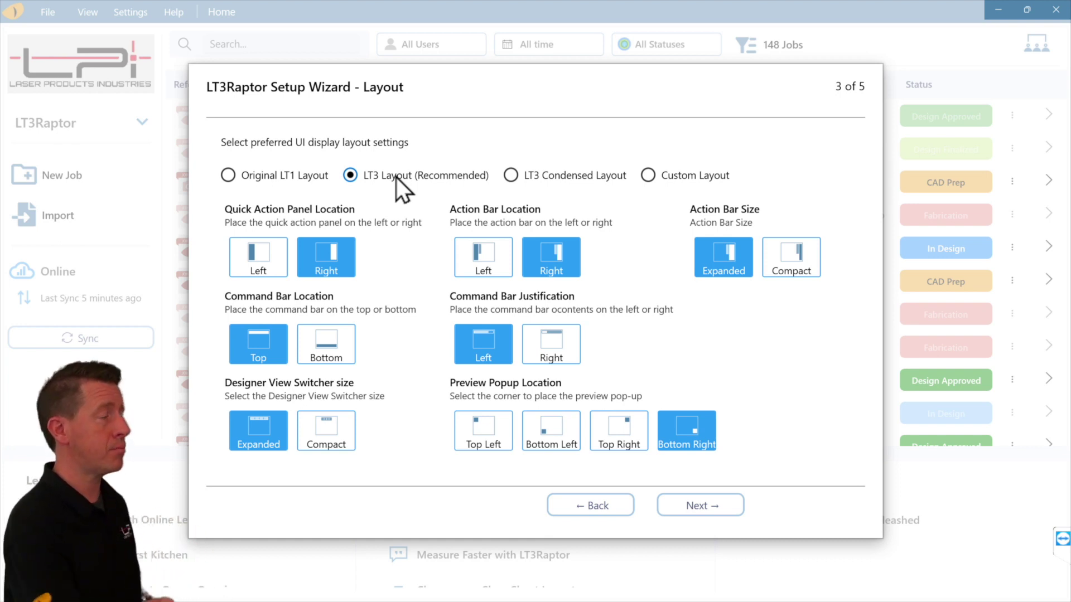
click(667, 498)
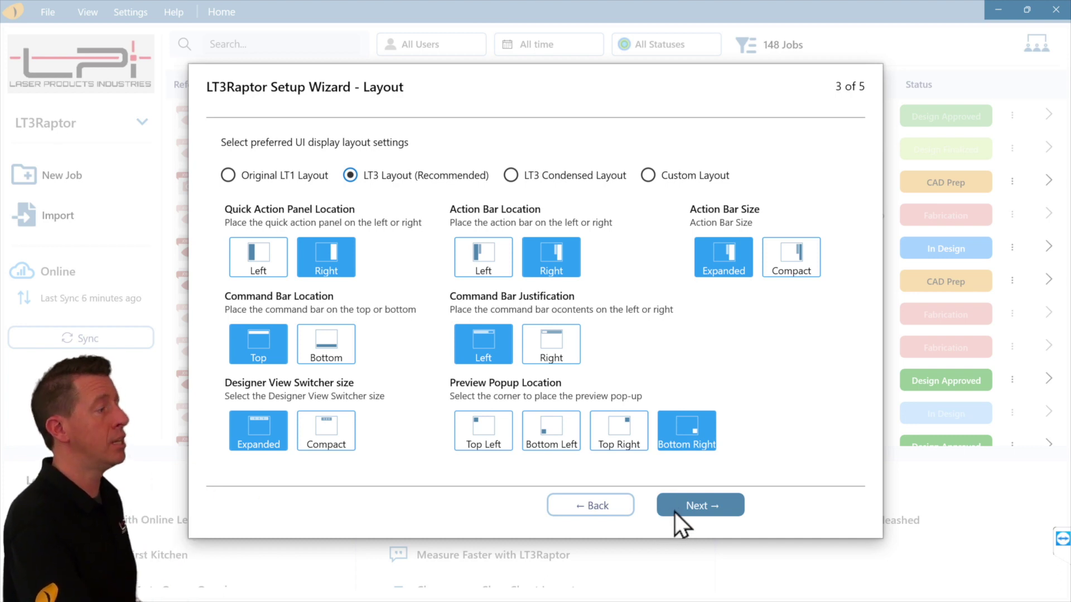
click(675, 512)
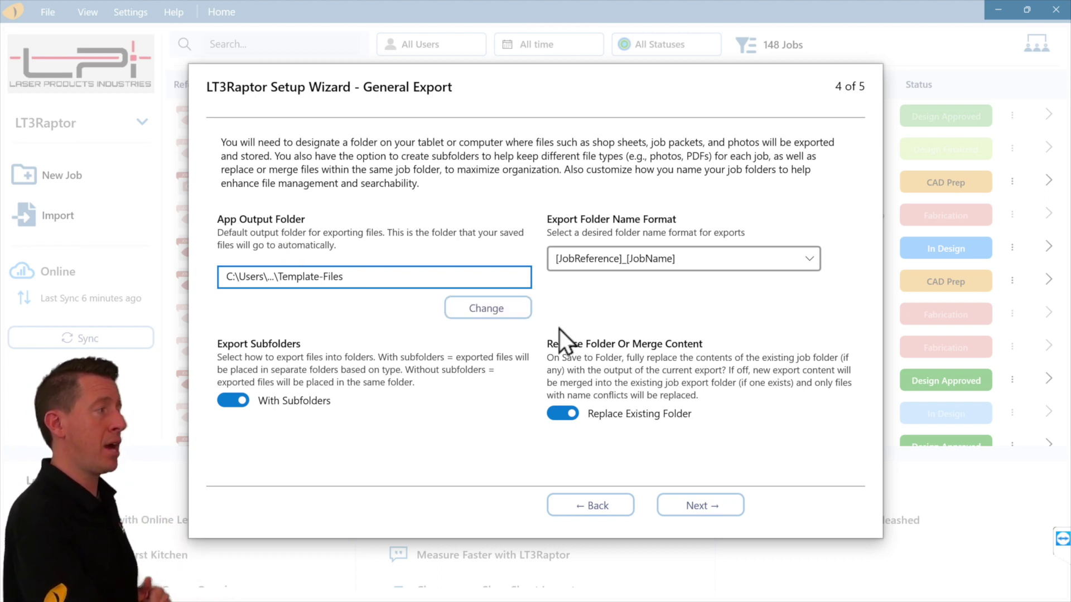
Set the export output folder to Template-Files.
click(505, 309)
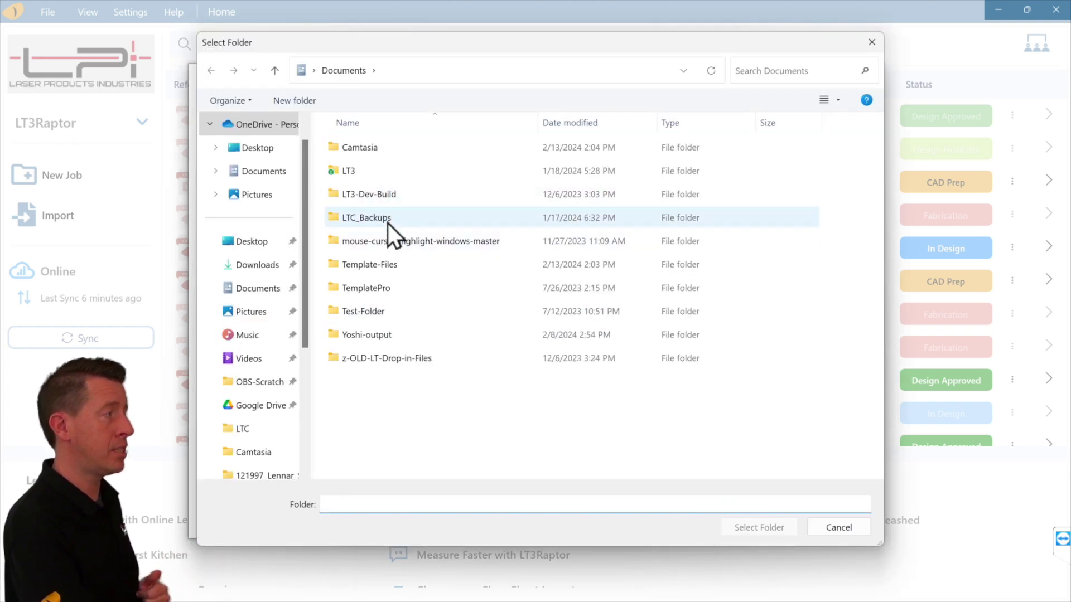
click(396, 267)
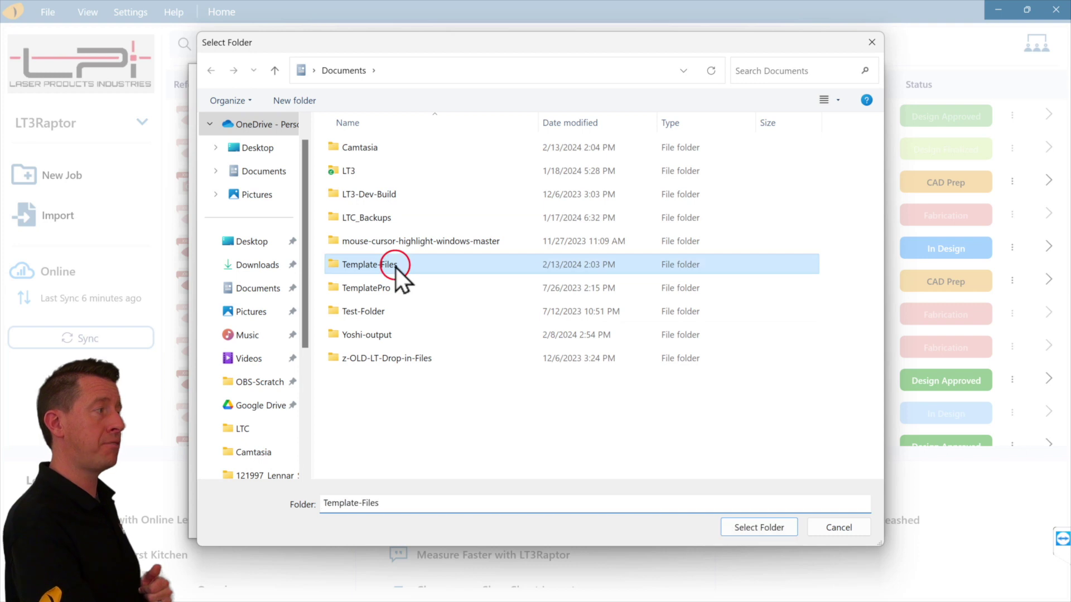
click(759, 529)
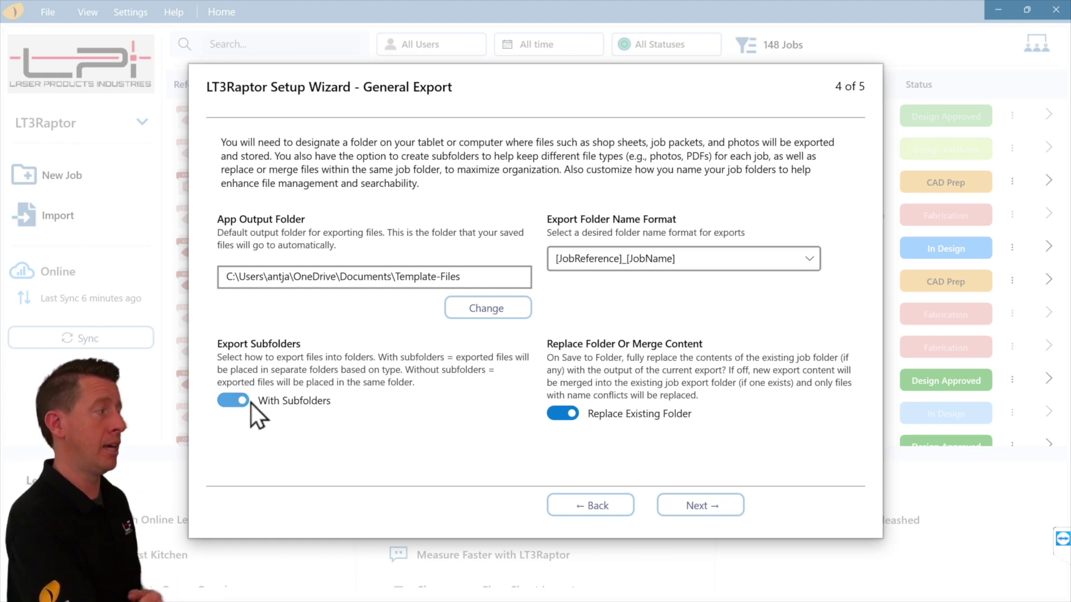
Keep Replace Existing Folder enabled and continue to the Sync page.
click(562, 418)
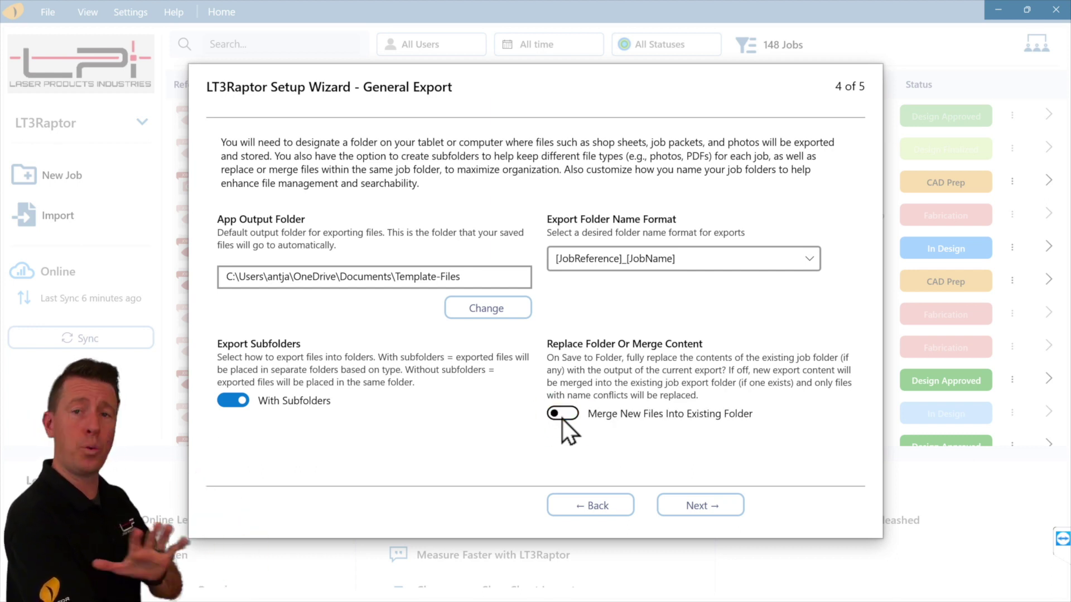
click(562, 418)
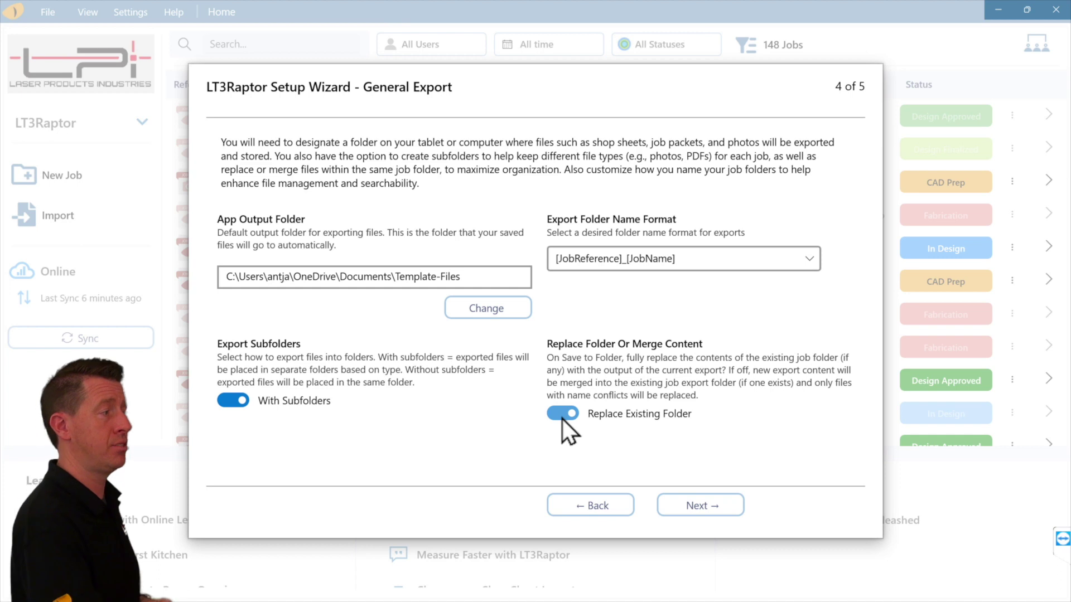
click(714, 511)
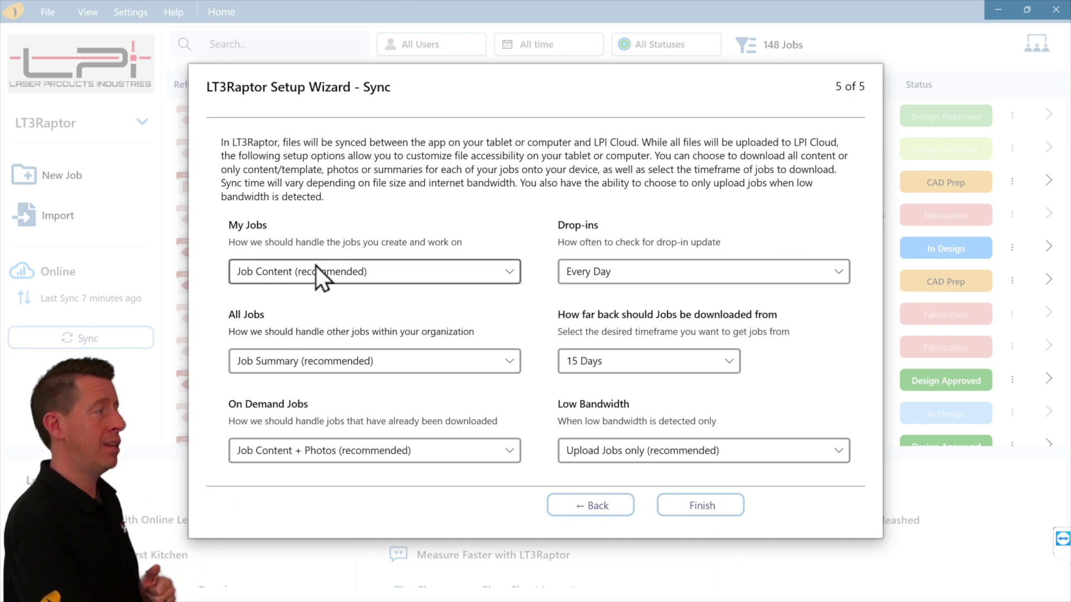
Keep the 15 Days download window and finish the setup wizard.
click(666, 366)
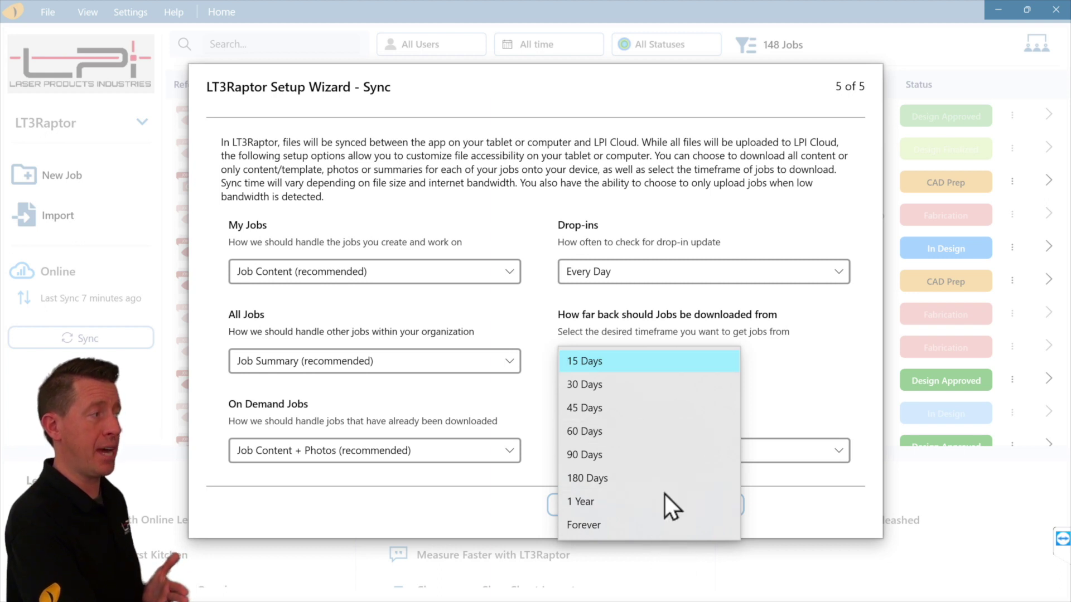
click(638, 367)
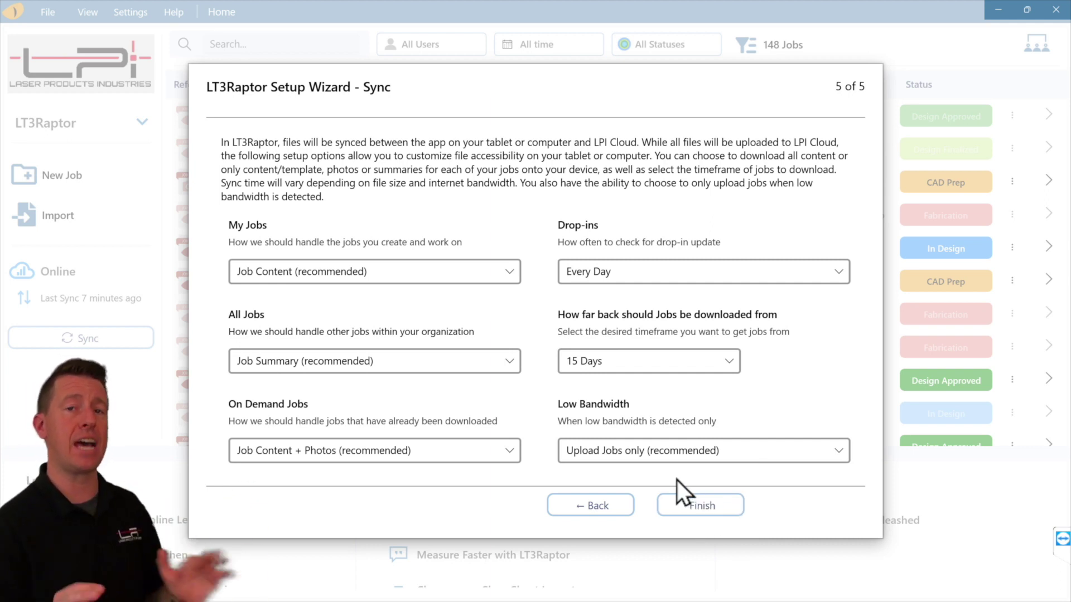
click(718, 507)
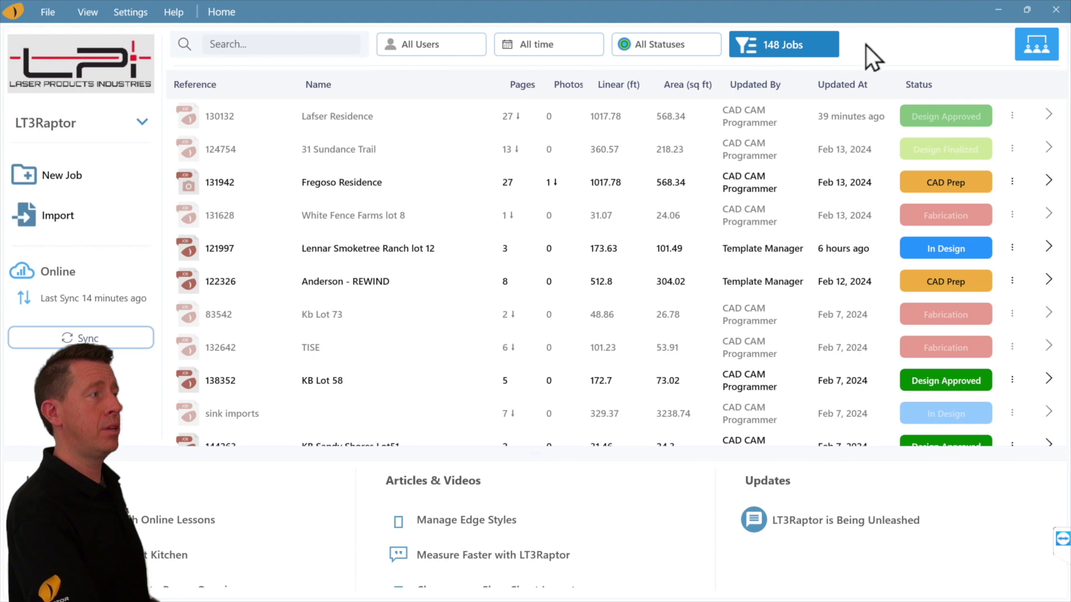
click(1031, 49)
click(1030, 49)
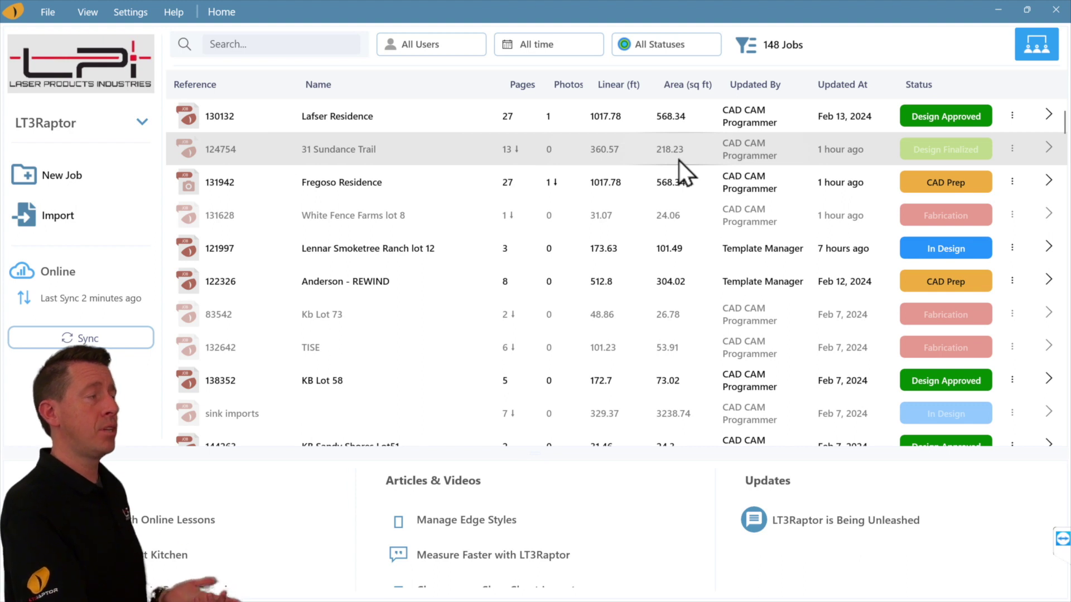
Download and open the Anderson - REWIND job's template in the Templating view.
double_click(648, 162)
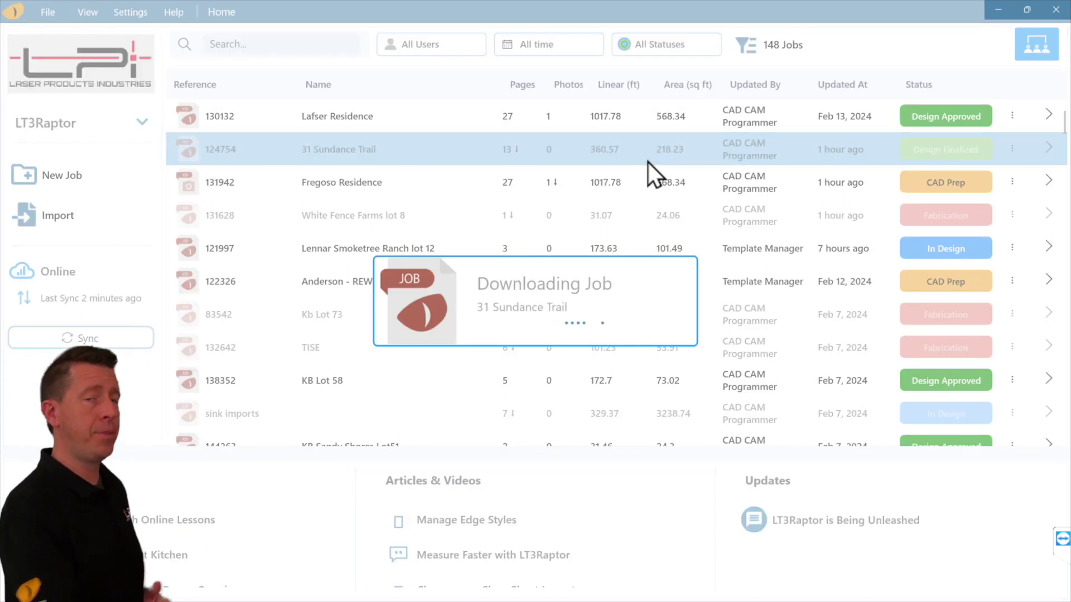
double_click(486, 123)
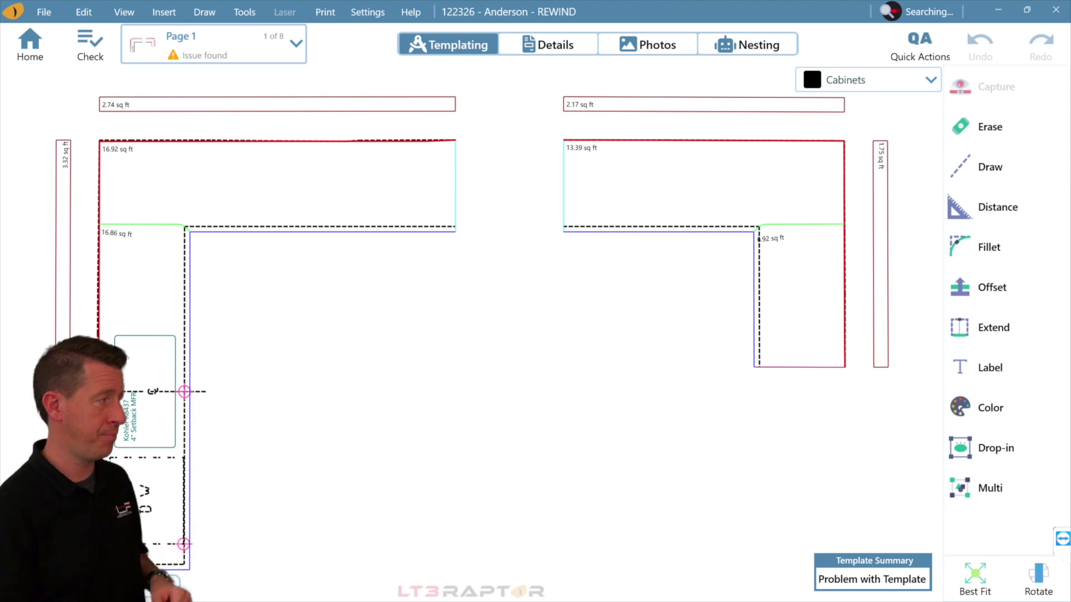
Preview the page's 03:50, 03:49 and 03:48 PM backups with drawing differences highlighted.
click(94, 17)
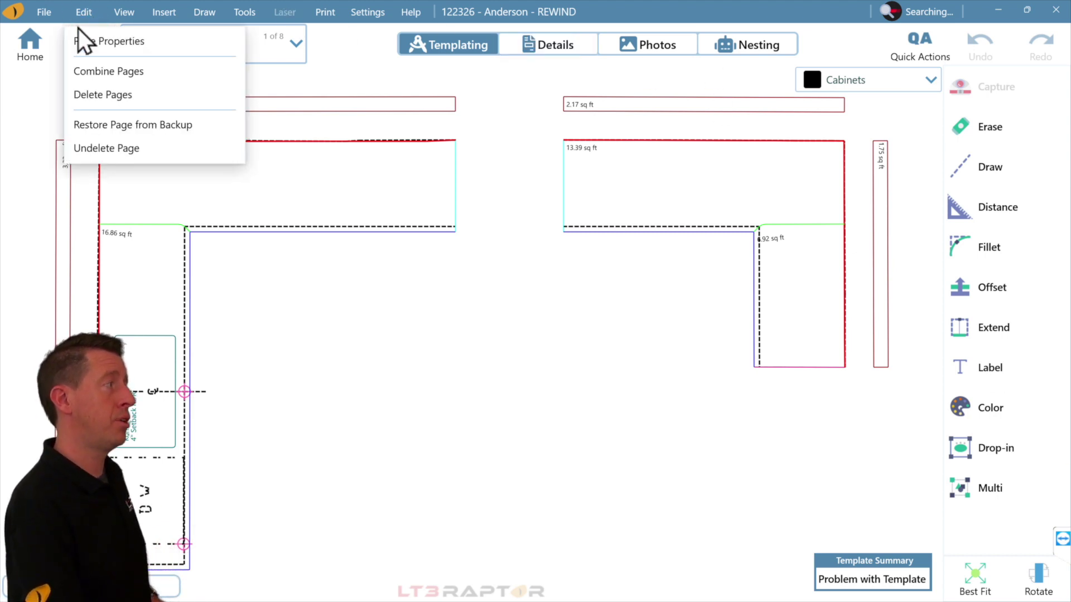
click(229, 132)
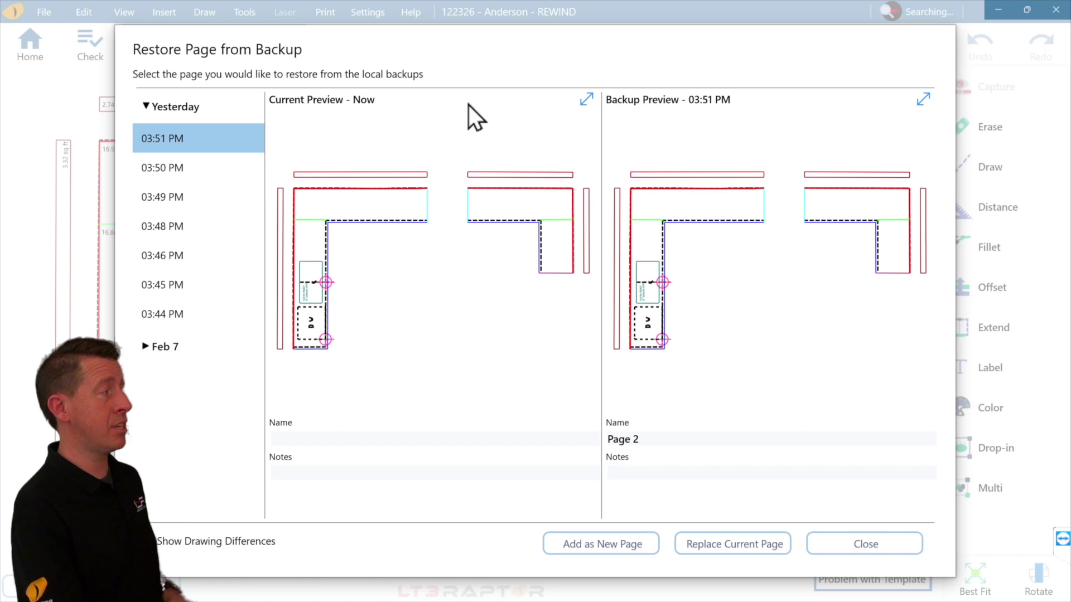
click(210, 171)
click(206, 199)
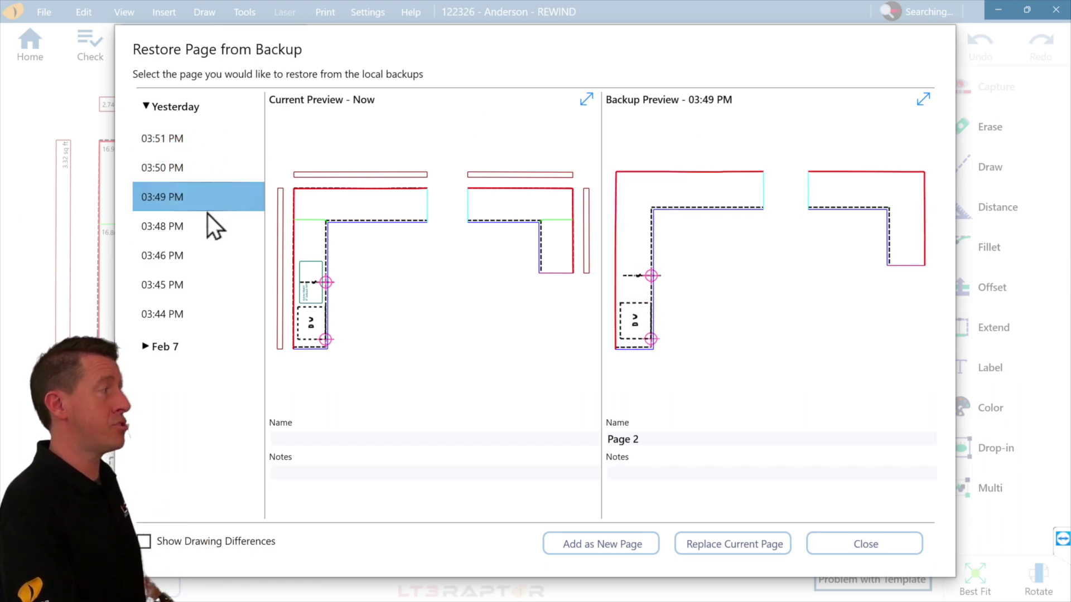
click(209, 229)
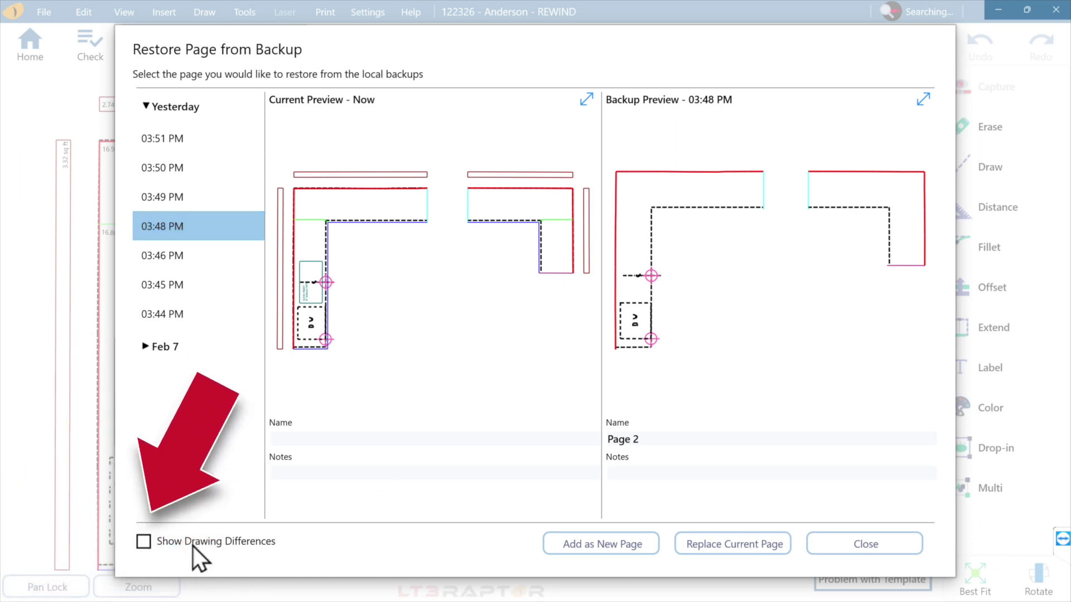
click(192, 543)
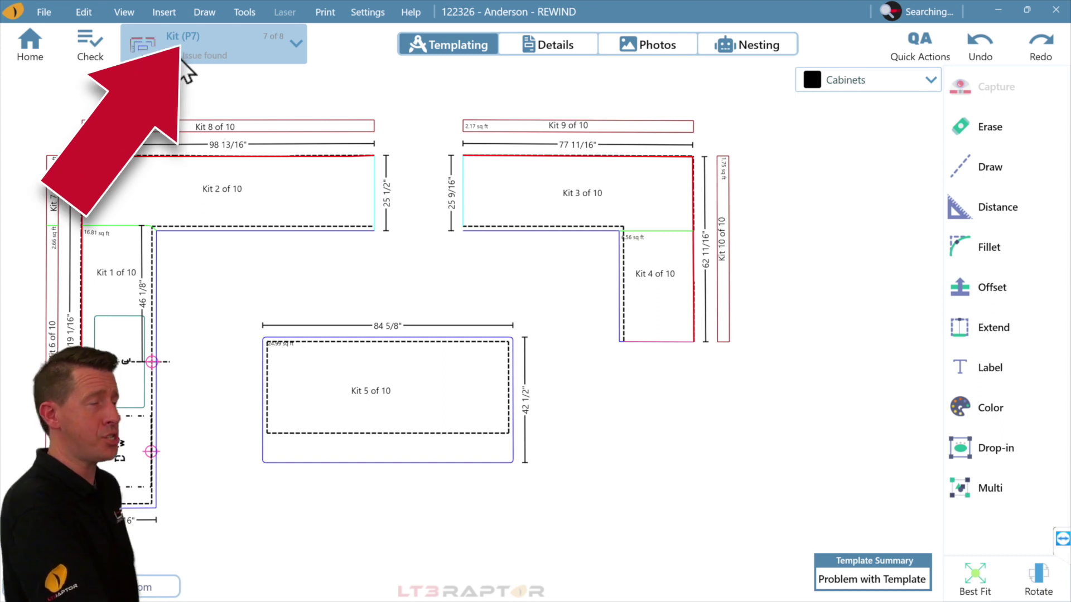
Run a drawing check with Contiguous Breaks left off and expand the Element Fillet Issue.
click(108, 52)
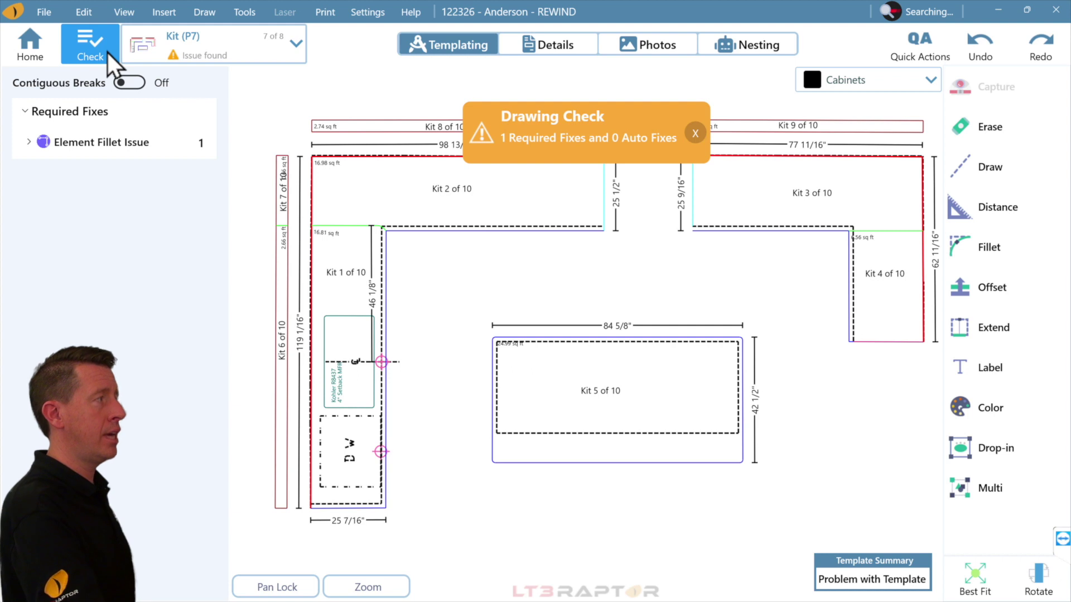
click(135, 86)
click(134, 86)
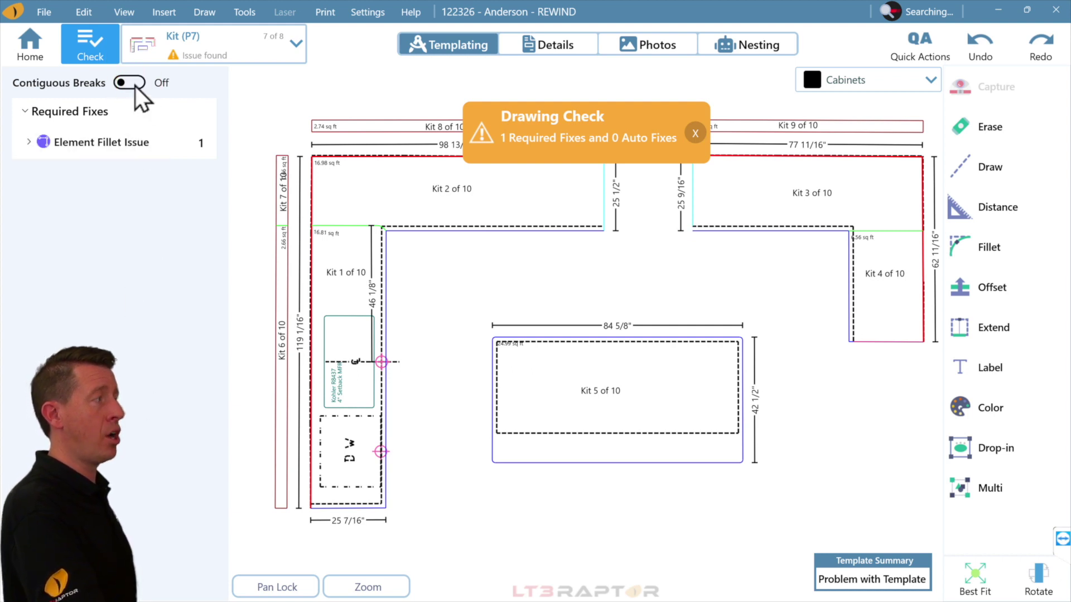
click(108, 146)
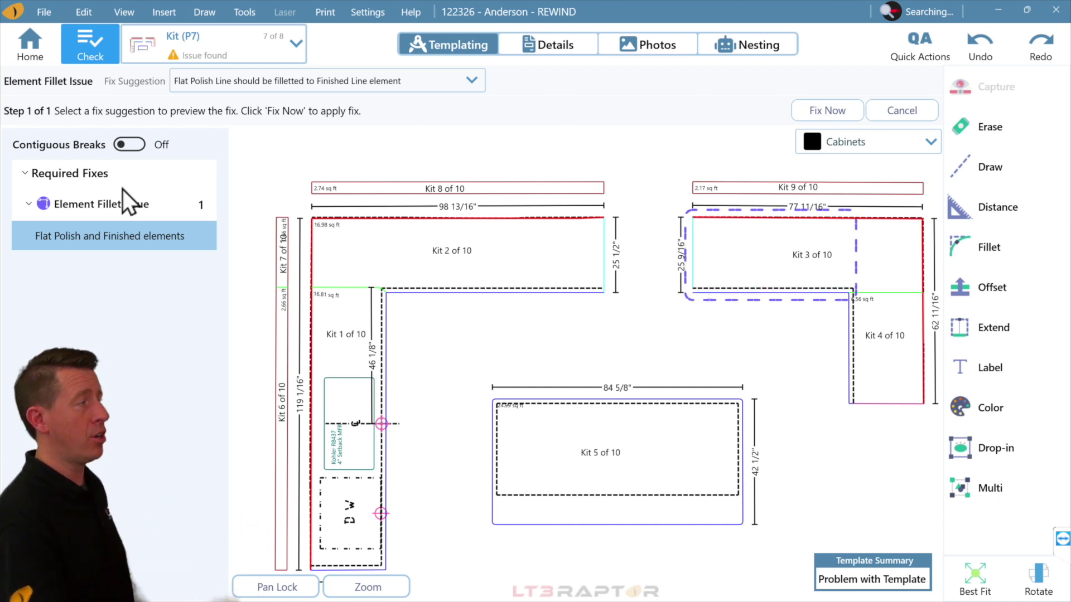
Apply the Flat Polish fillet fix and fit the whole kit in view.
click(359, 83)
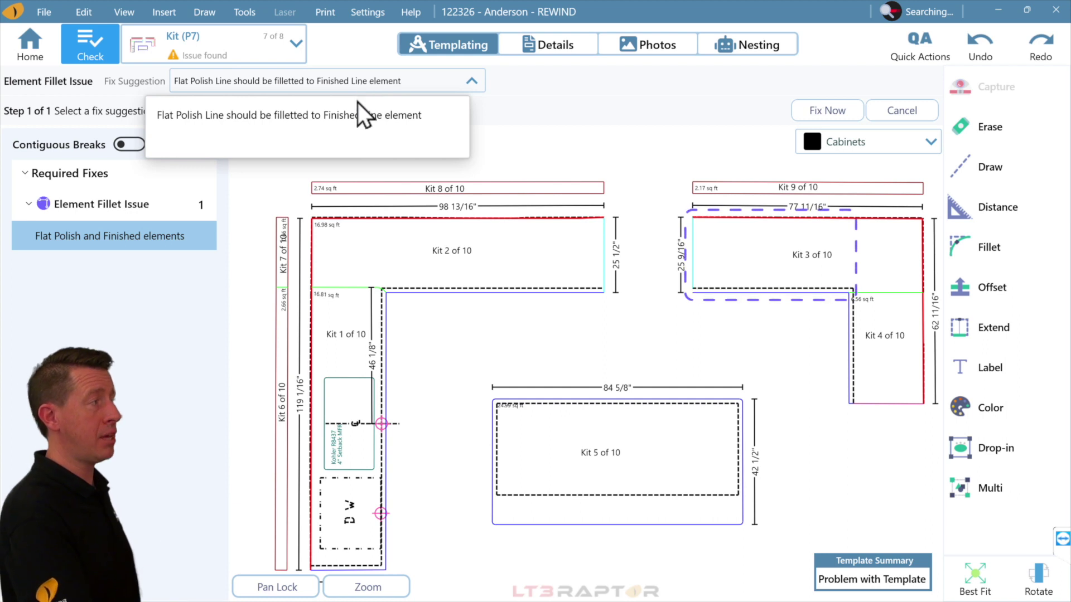
click(384, 81)
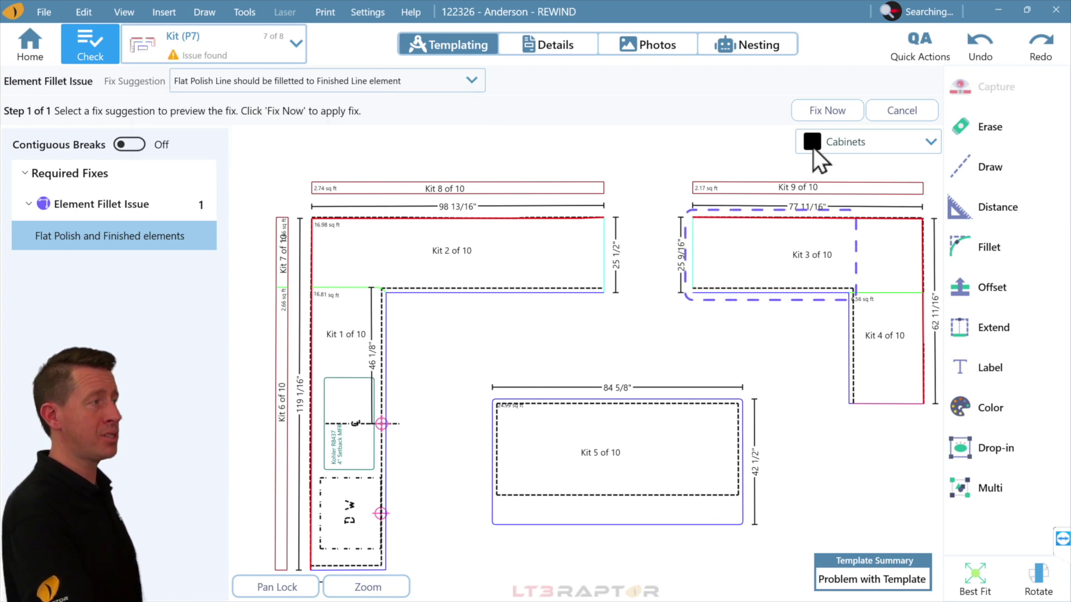
click(857, 111)
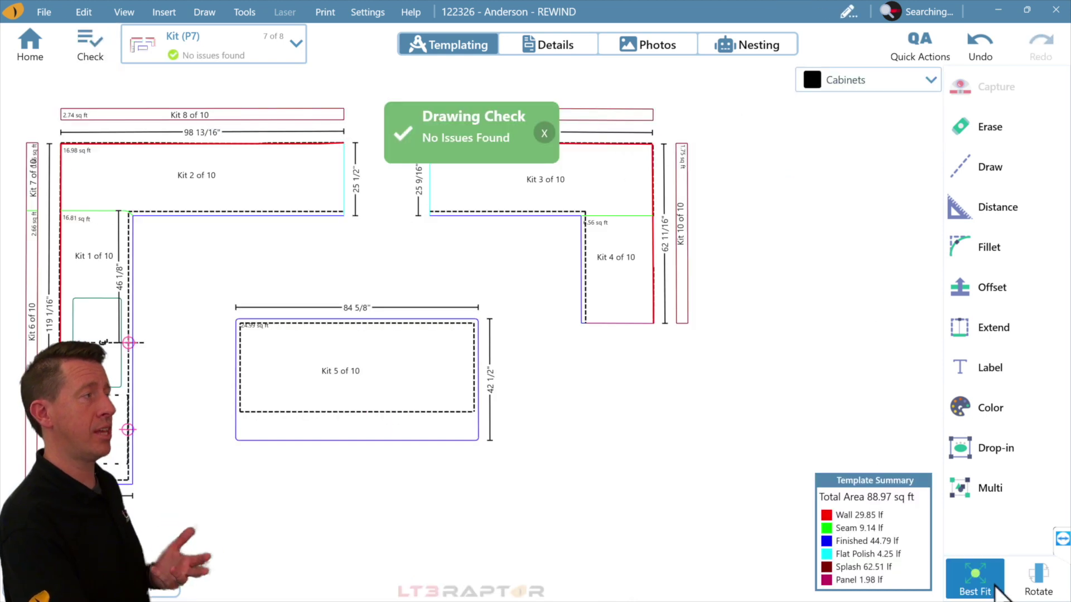
click(993, 574)
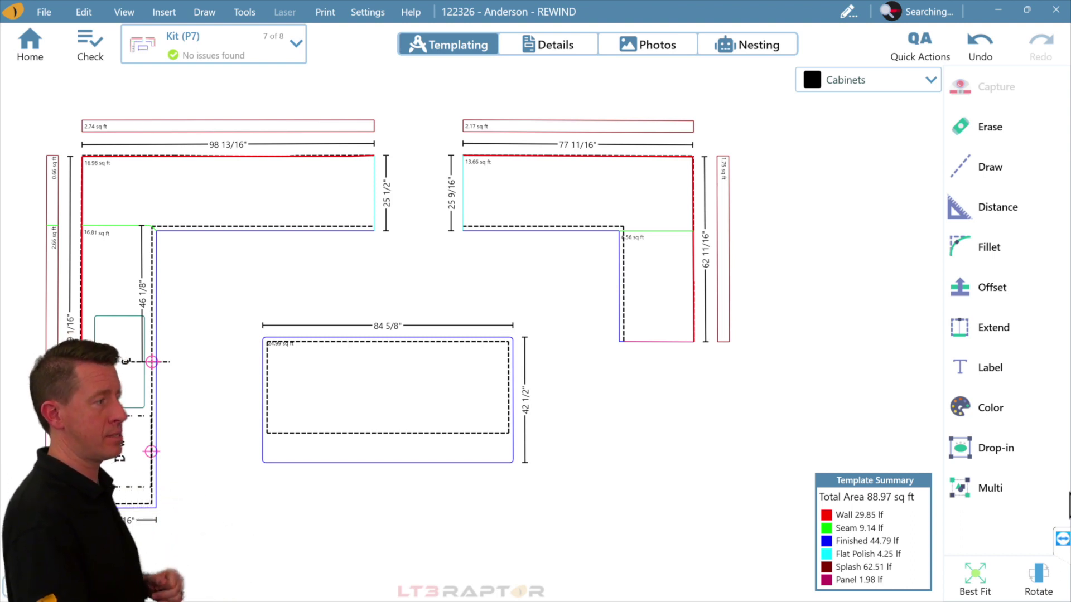
Multi-select all Splash edge-style elements and erase them.
click(1032, 488)
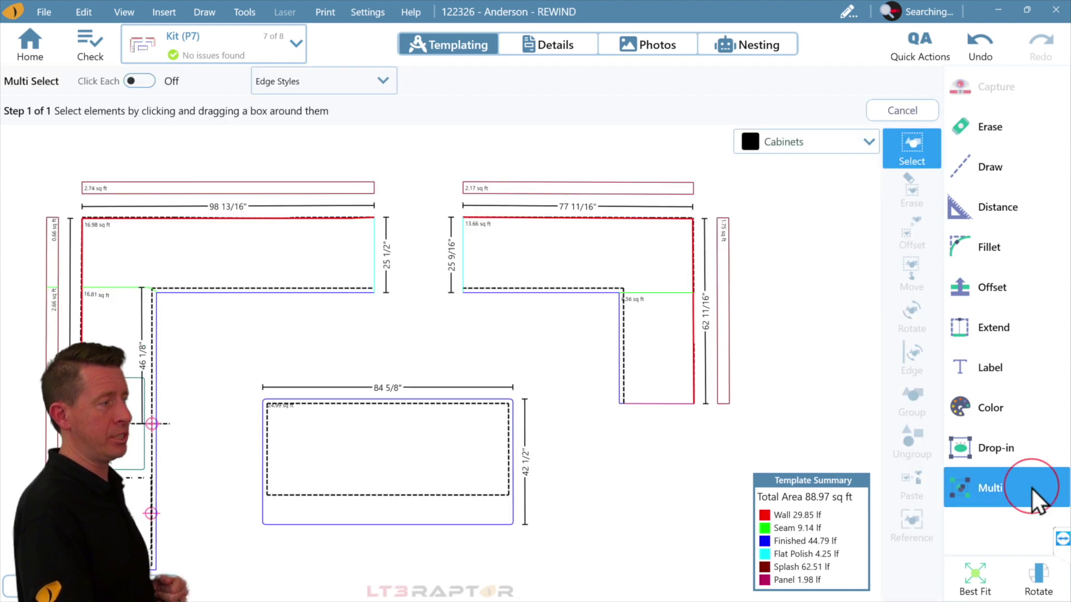
click(337, 75)
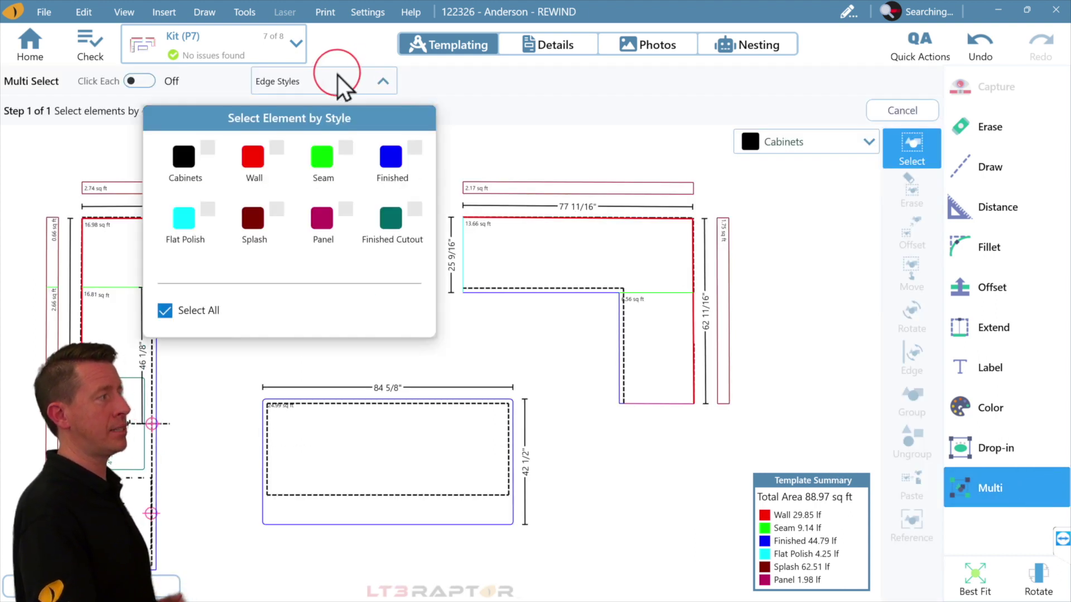
click(272, 215)
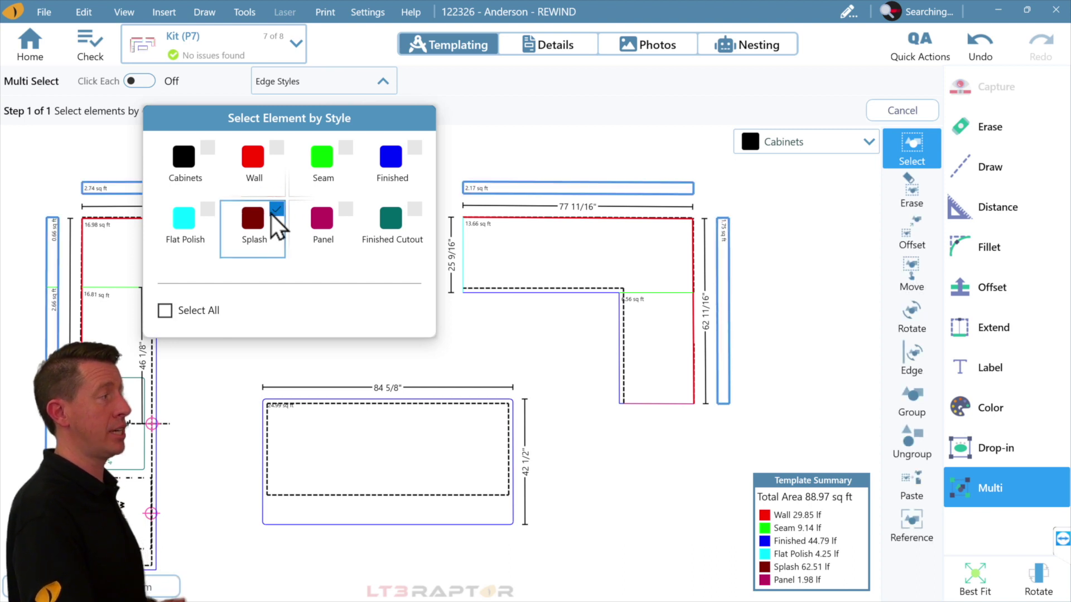
click(914, 201)
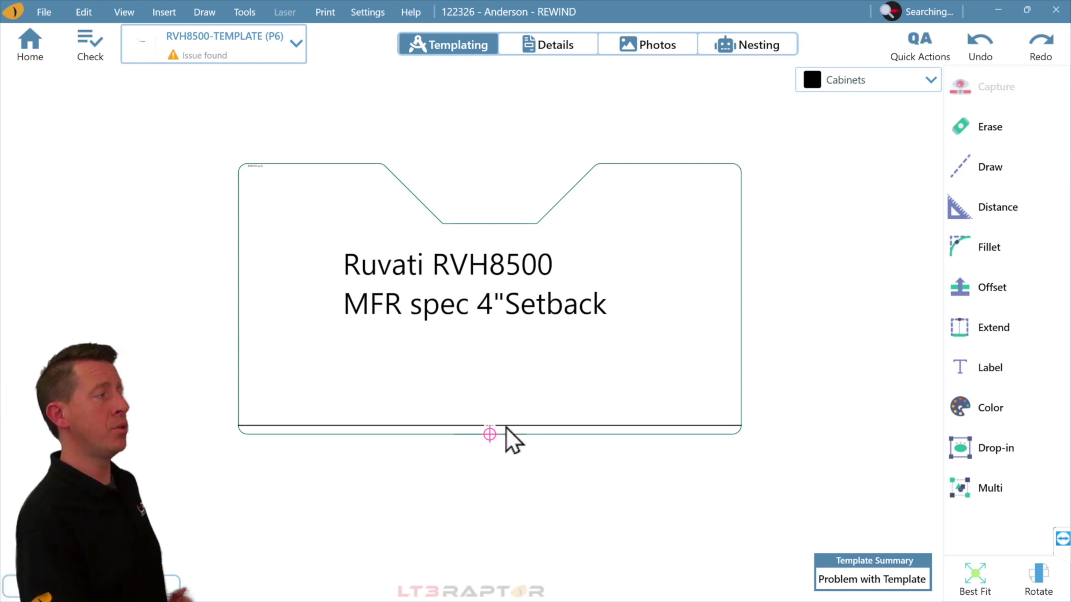
Rescale the Ruvati RVH8500 sink template with MM to IN and fit it in view.
scroll(473, 424, up, 2)
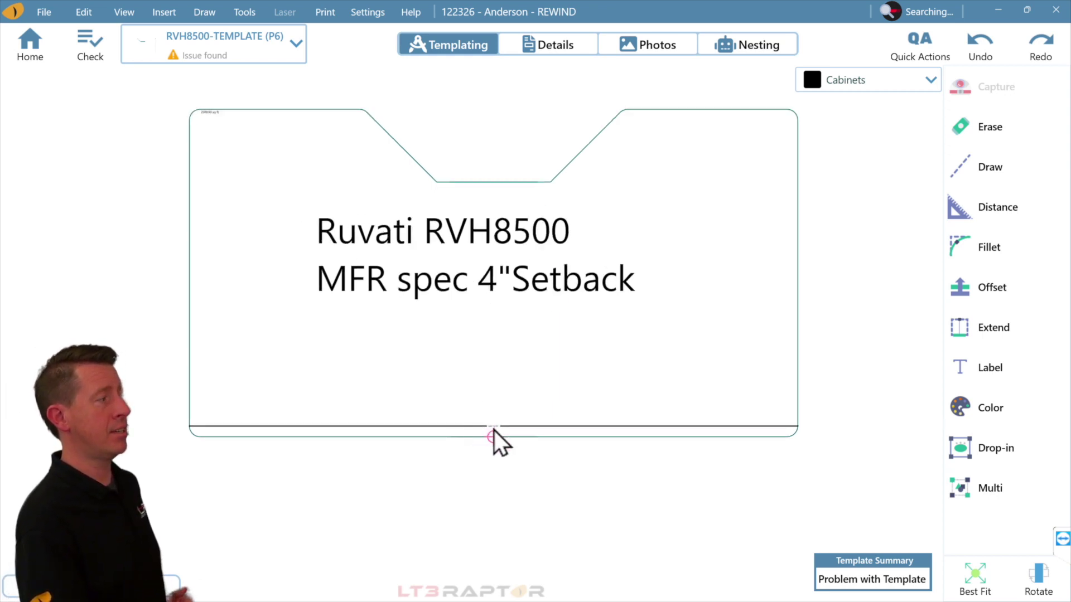
scroll(494, 430, up, 5)
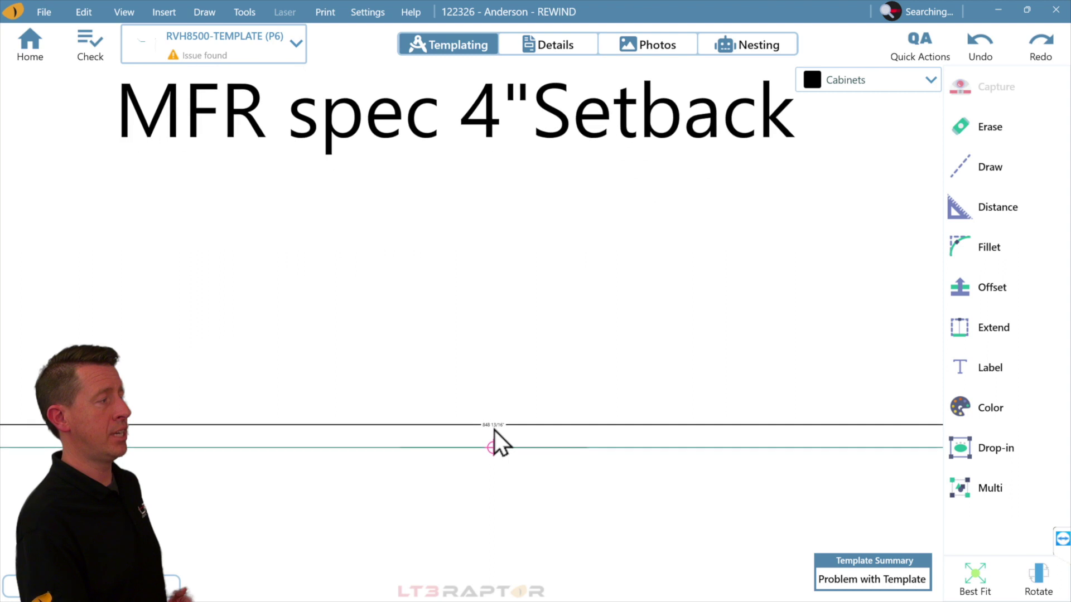
scroll(494, 430, down, 8)
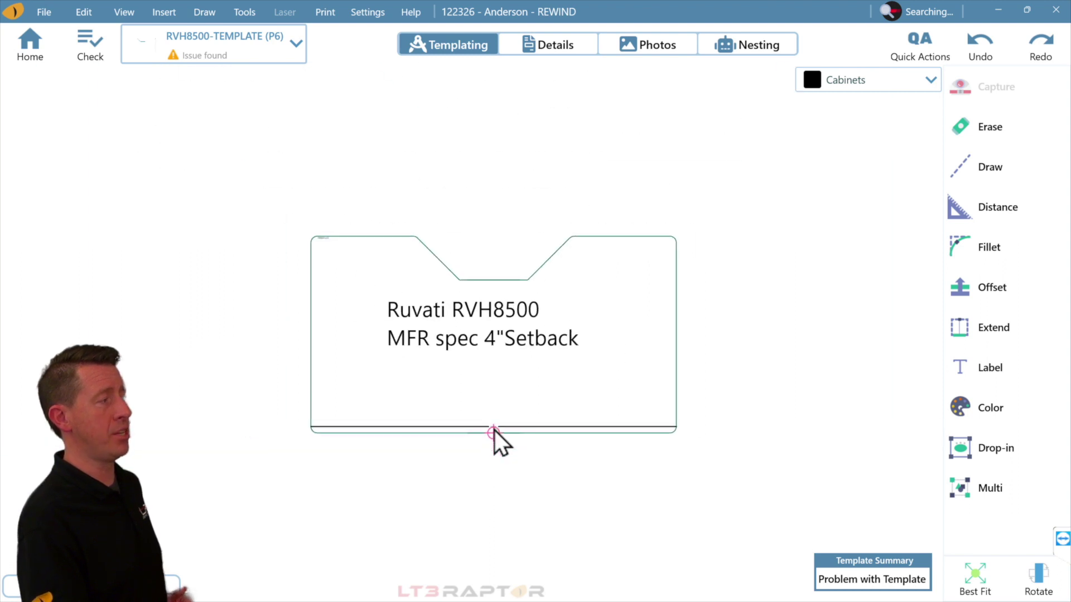
click(966, 450)
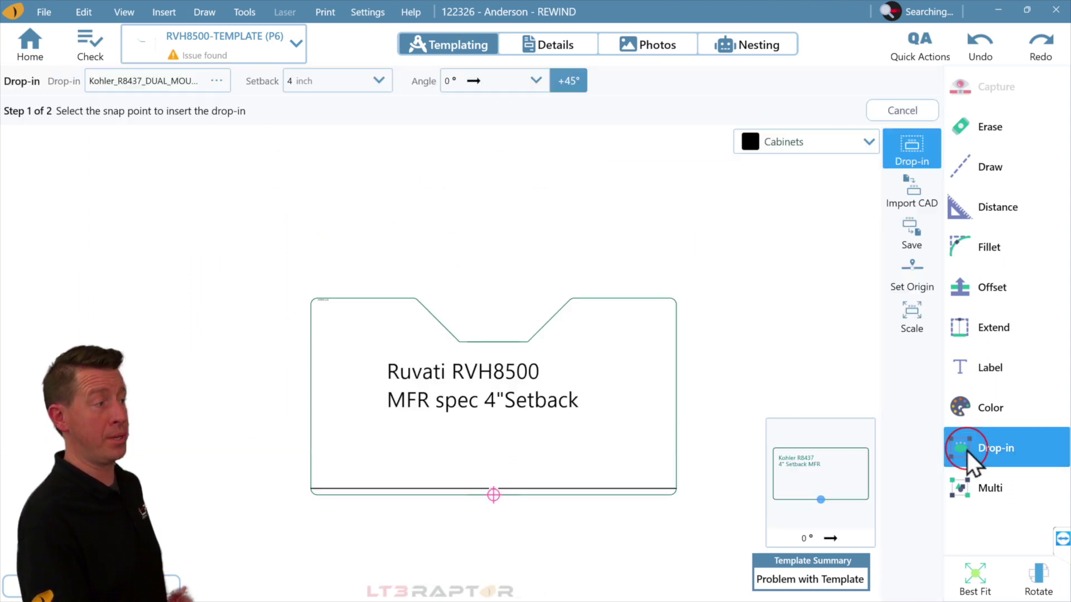
click(918, 320)
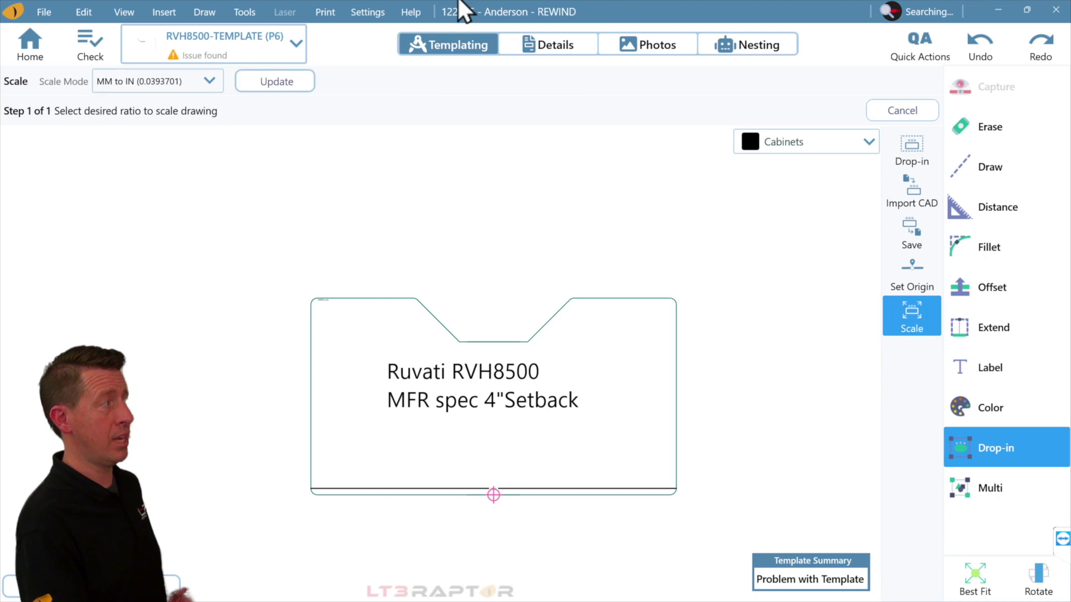
click(172, 82)
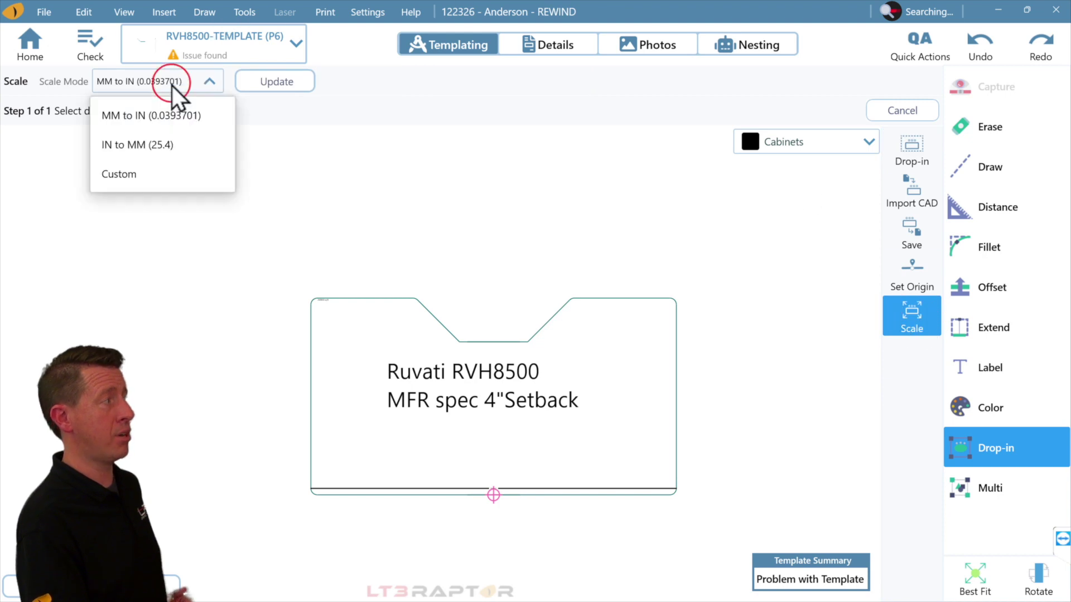
click(147, 116)
click(280, 88)
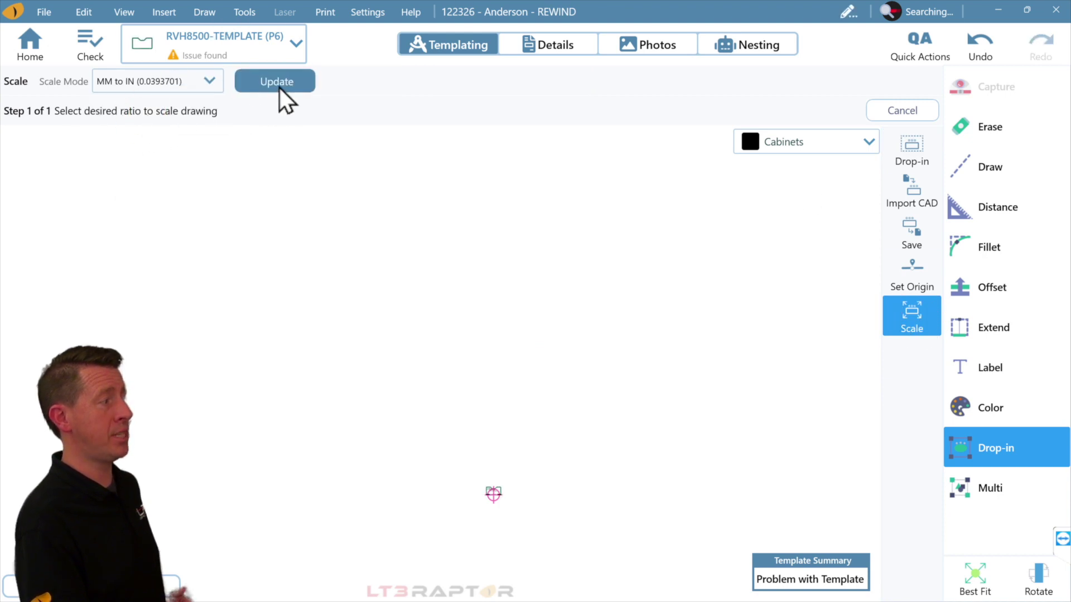
click(975, 582)
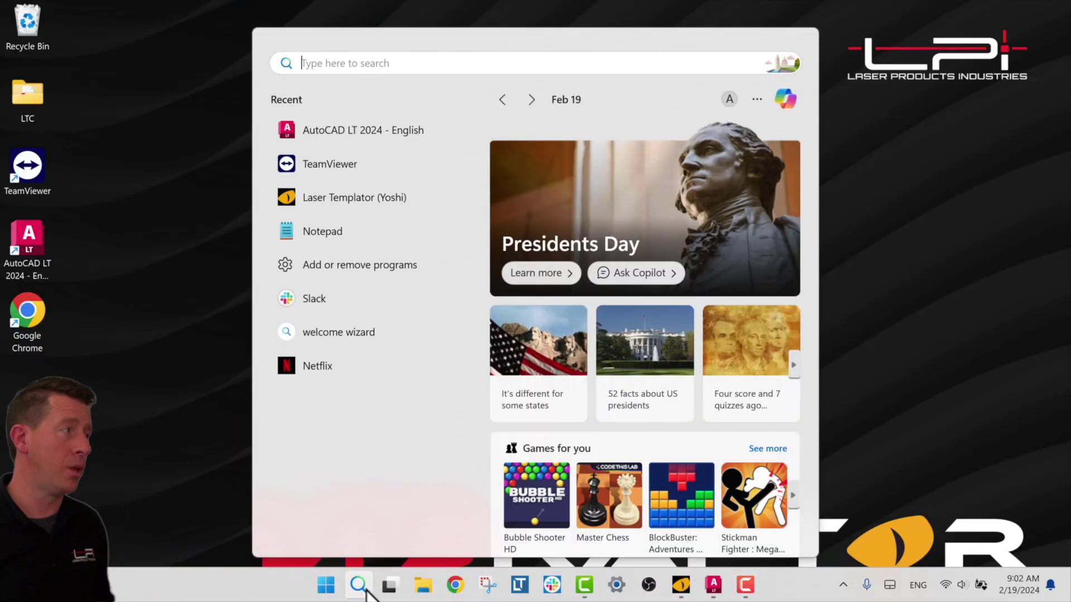
Open Time & language > Language & region in Windows Settings and begin adding a language.
text(settings)
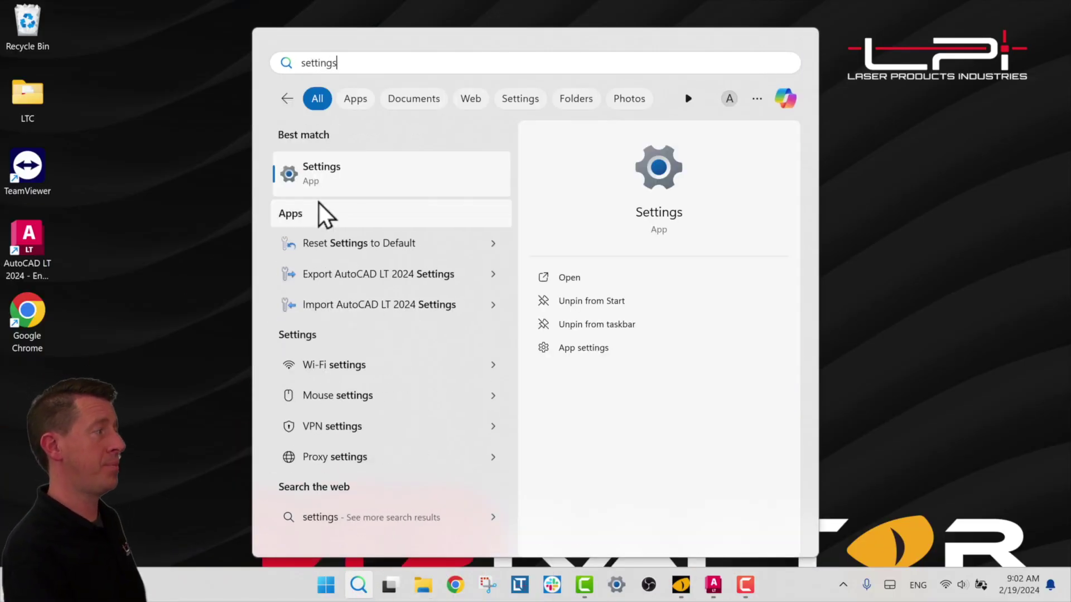
click(319, 189)
click(336, 377)
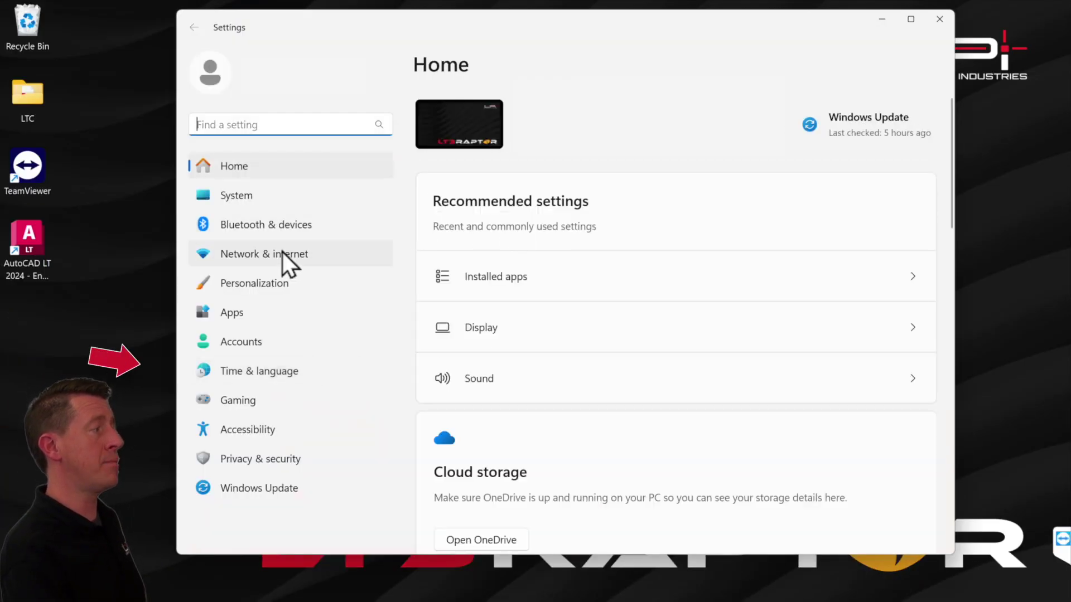
click(336, 378)
click(758, 238)
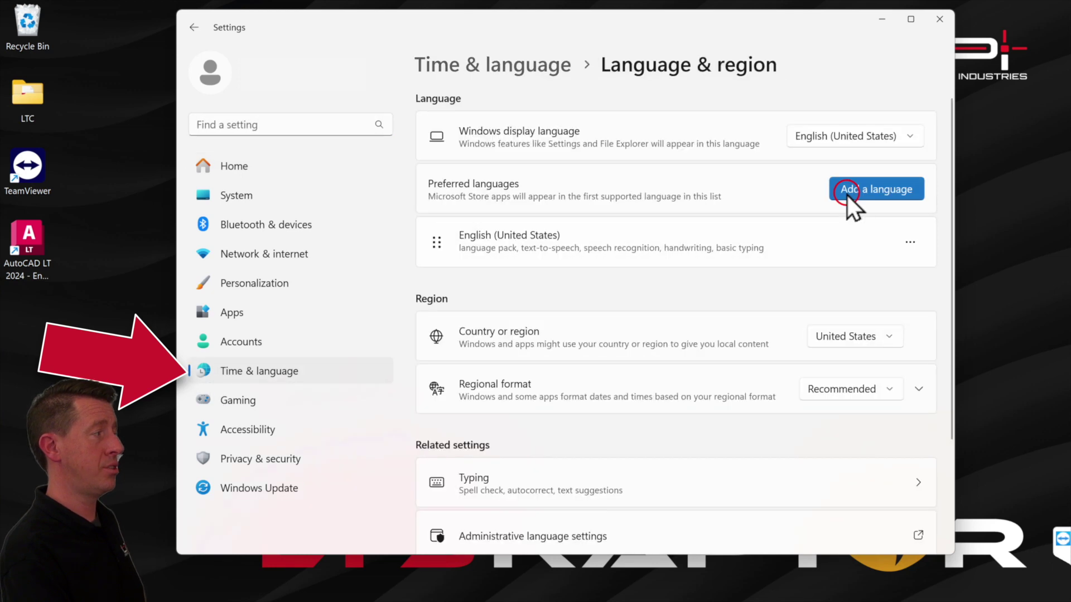
click(846, 195)
Install Español (México) without text-to-speech, speech recognition or handwriting features.
click(583, 62)
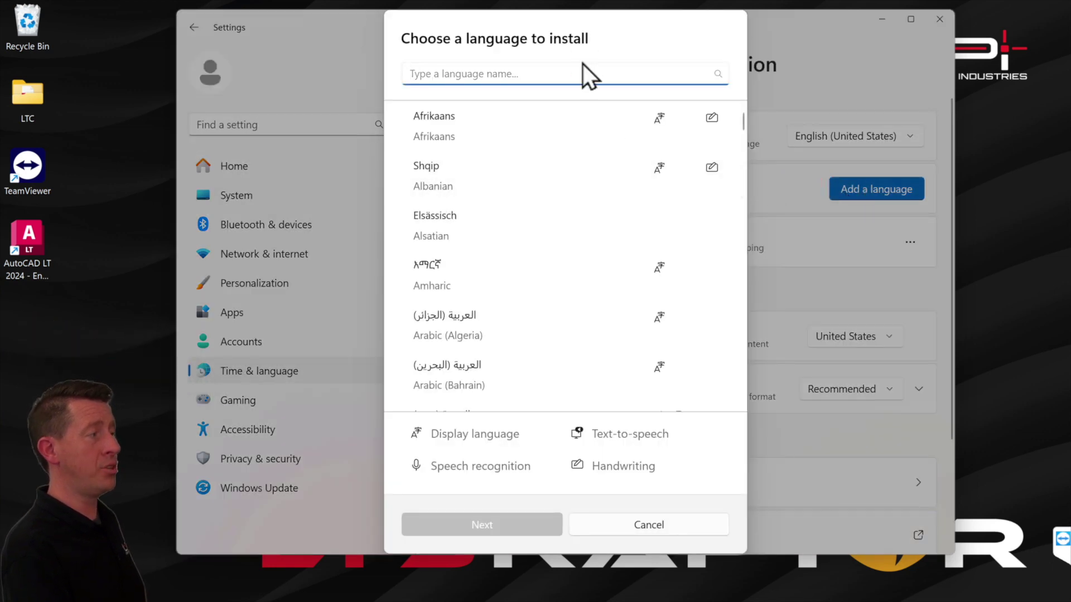
text(Espanol)
scroll(607, 308, down, 2)
scroll(607, 308, down, 3)
click(503, 271)
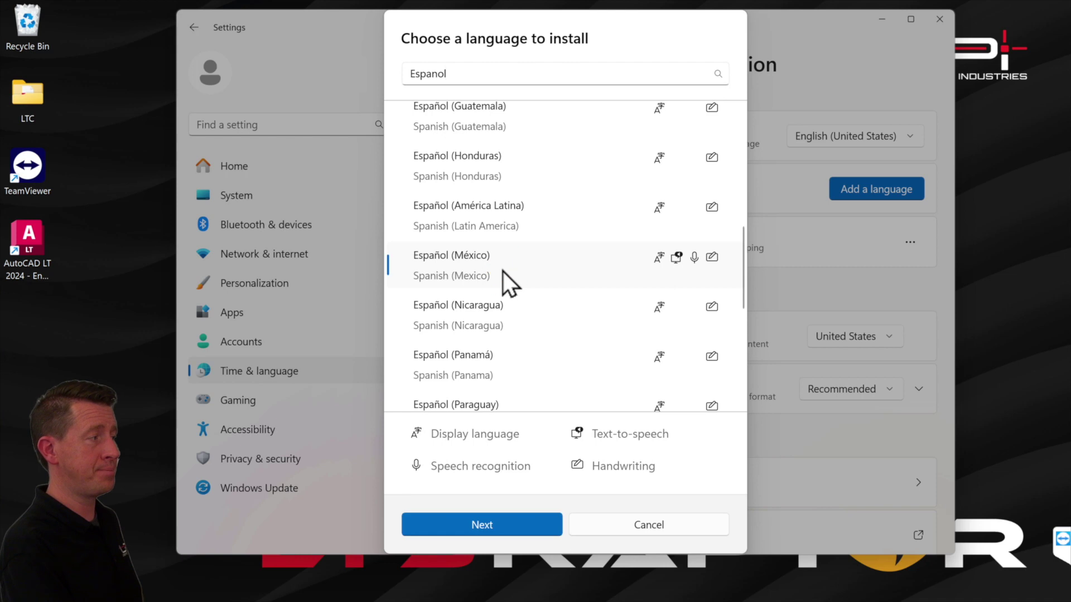
click(497, 527)
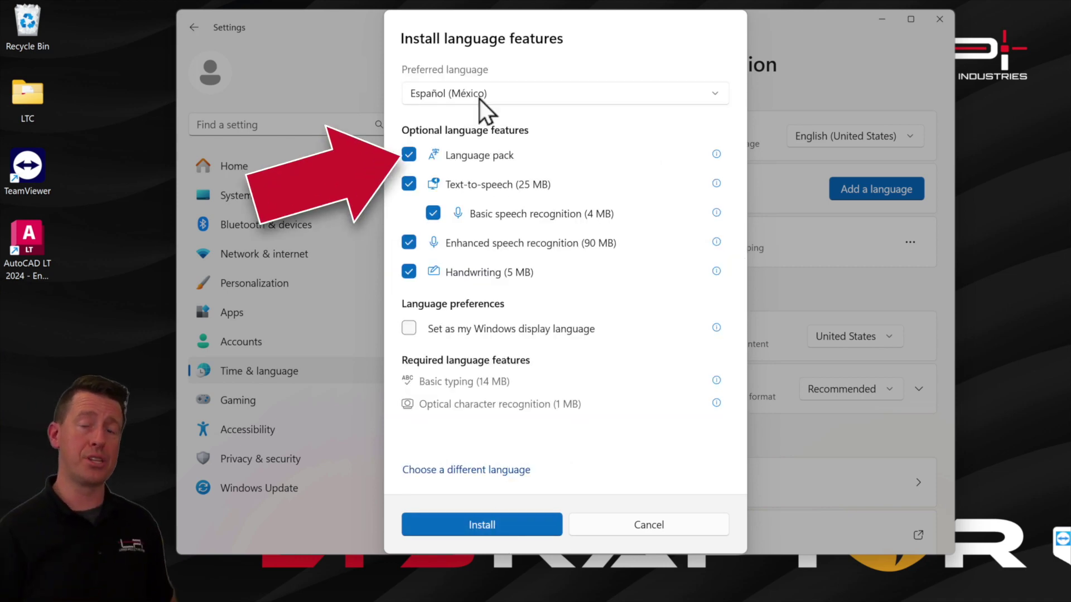
click(409, 184)
click(409, 243)
click(409, 271)
click(513, 524)
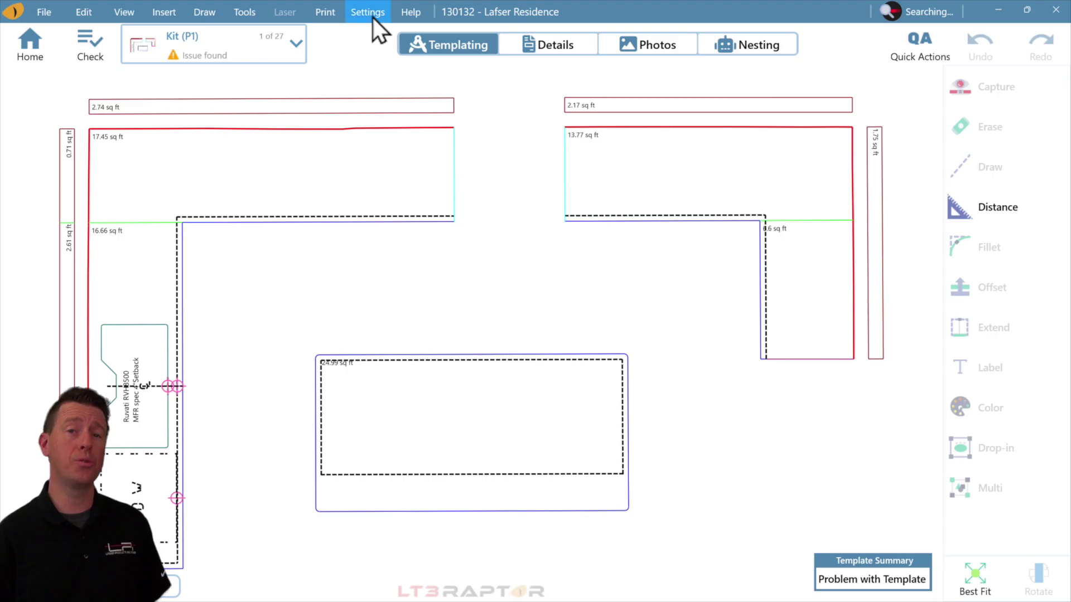
Set LT3Raptor's Application Settings interface language to Spanish and confirm the restart.
click(373, 18)
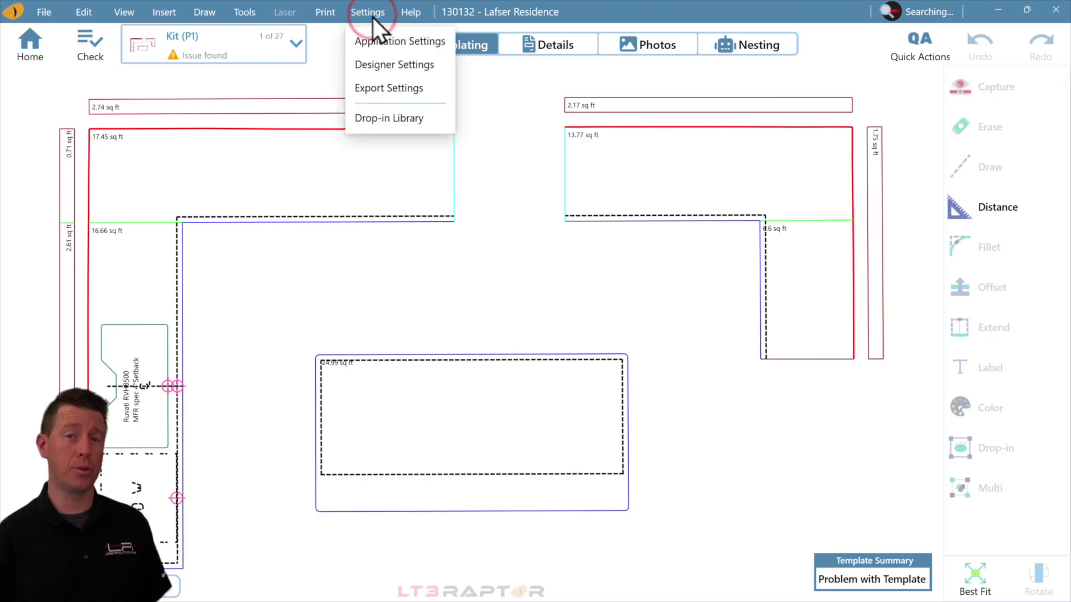
click(397, 48)
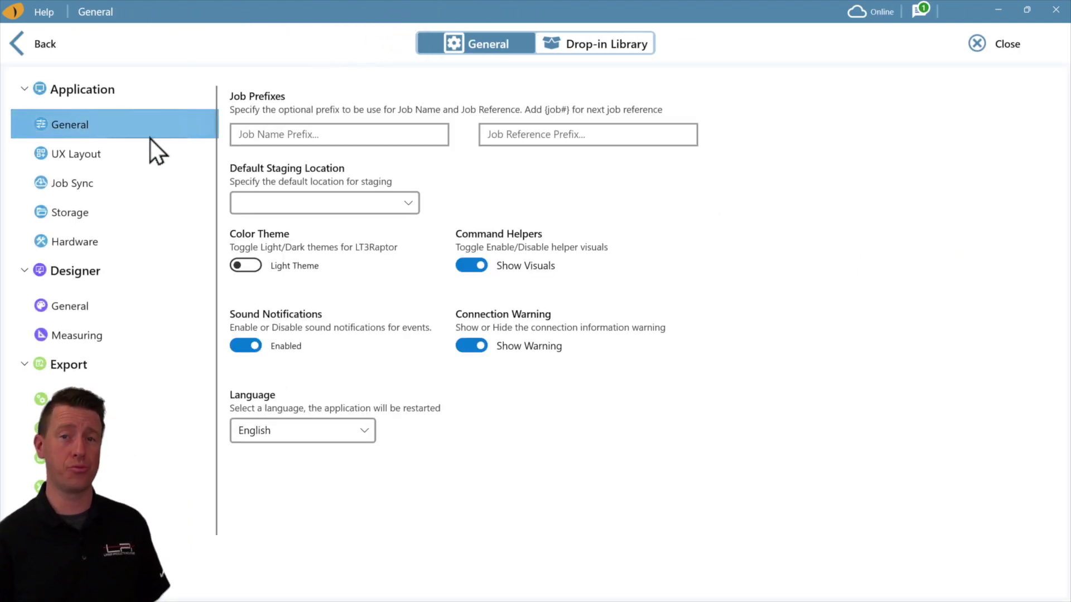
click(307, 432)
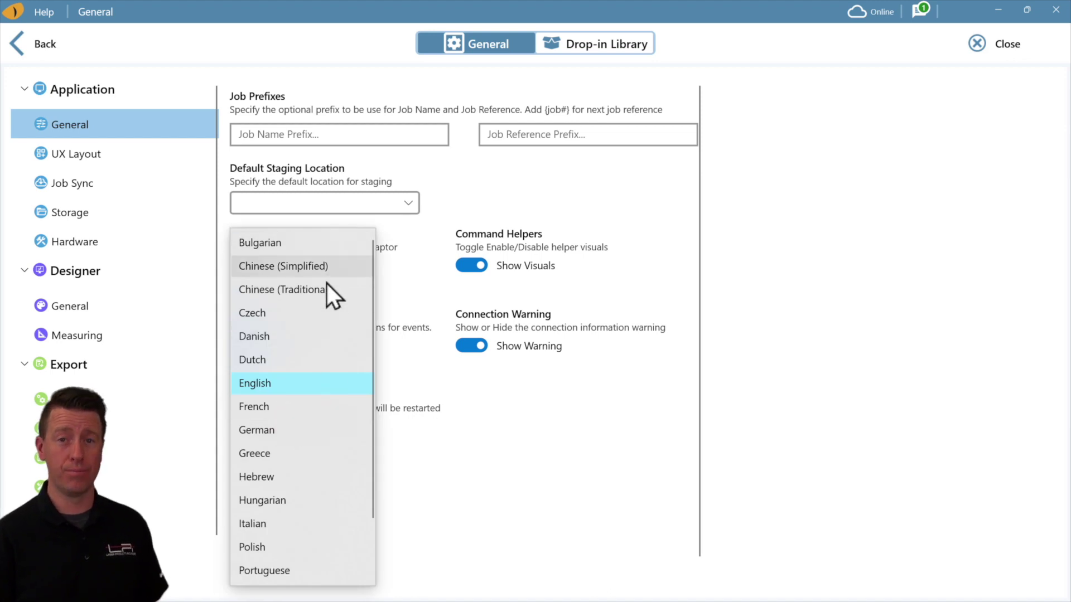
scroll(359, 479, down, 1)
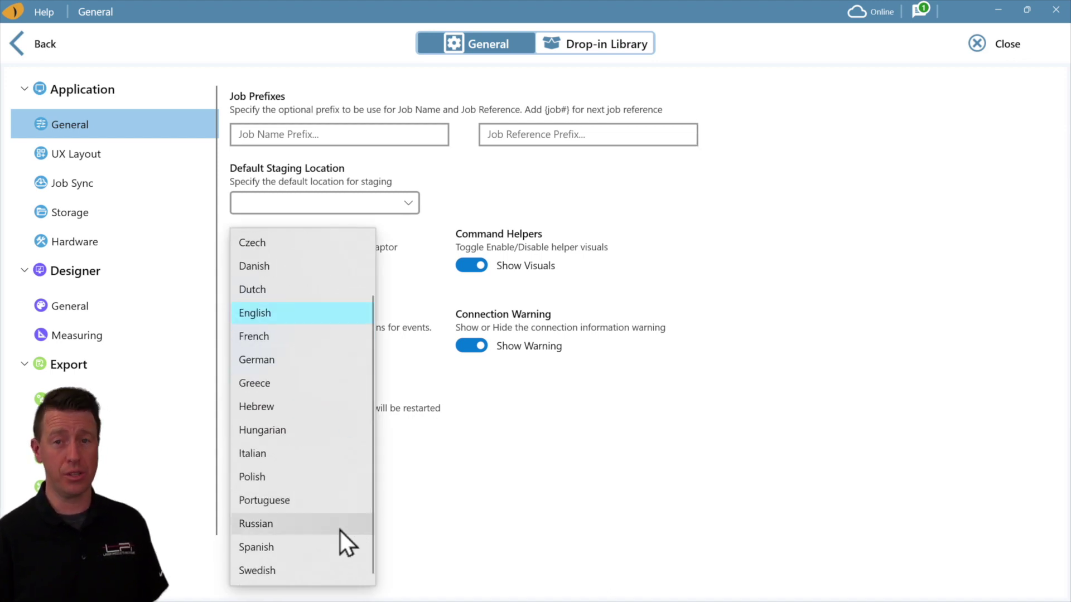
click(333, 544)
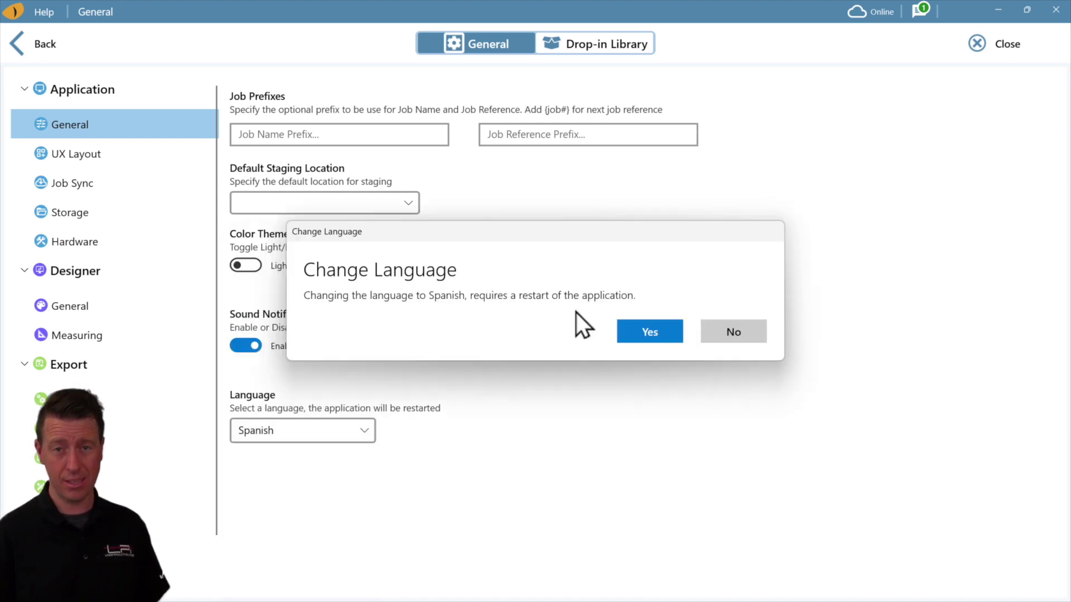
click(666, 342)
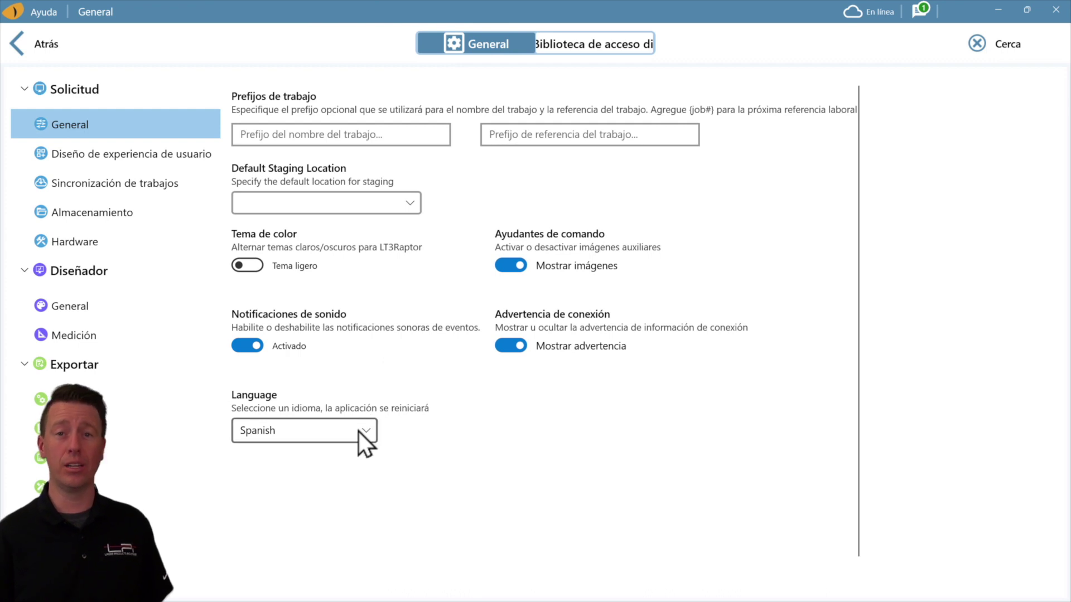
click(357, 431)
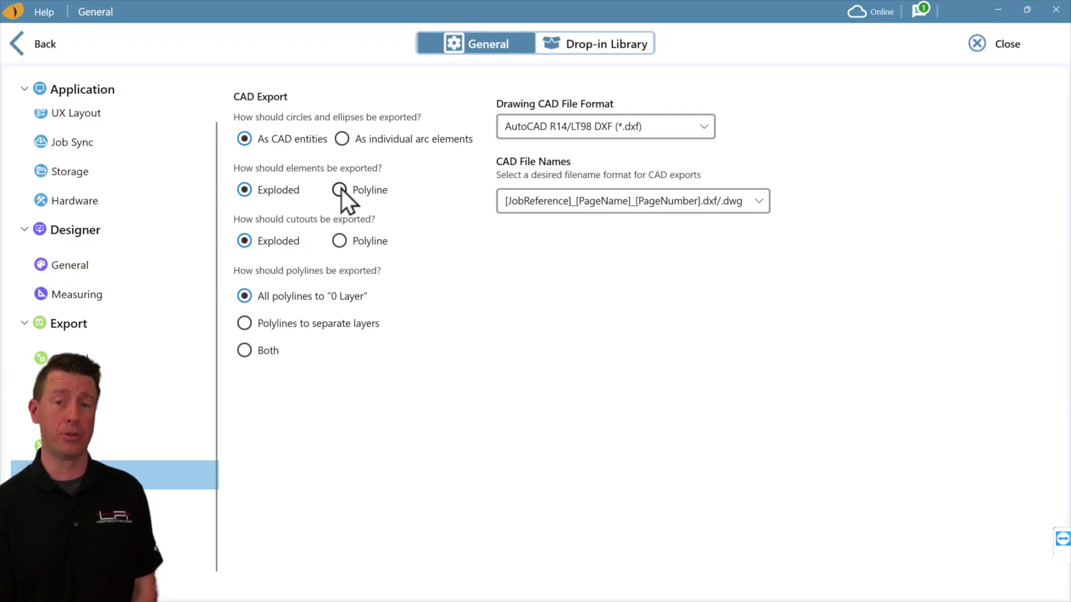
Export CAD elements and cutouts as polylines on separate layers, with circles and ellipses as CAD entities.
click(340, 188)
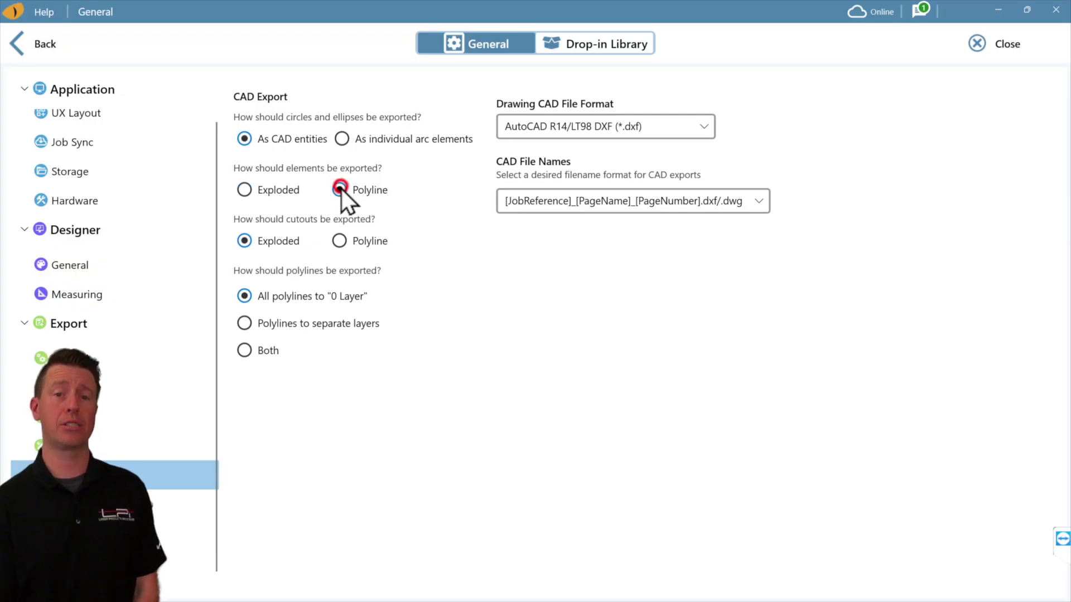
click(345, 244)
click(294, 326)
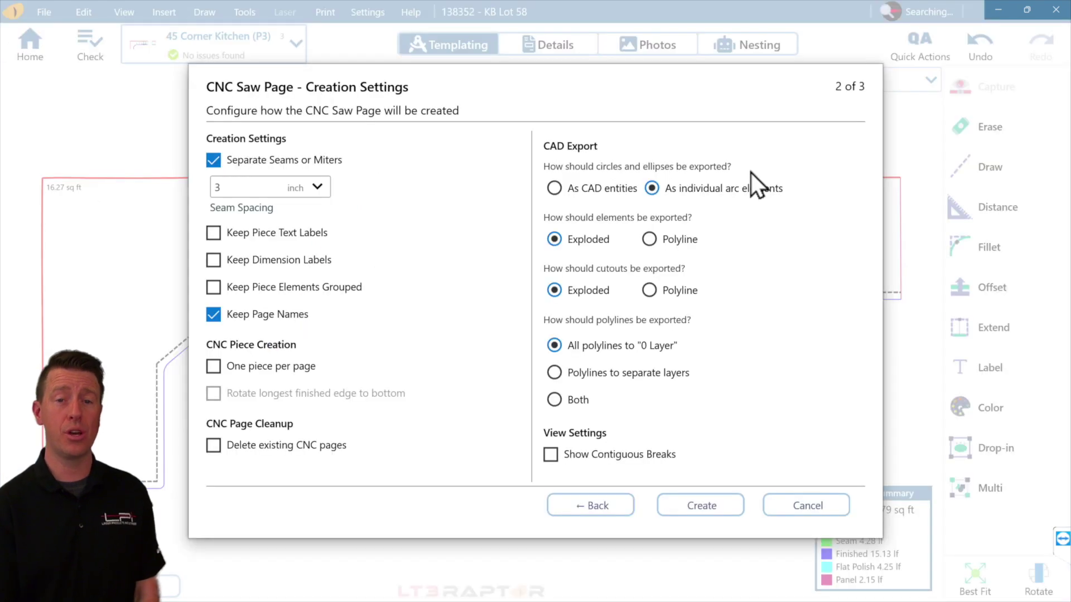
click(600, 187)
Create the CNC saw page with elements and cutouts as polylines on separate layers.
click(664, 245)
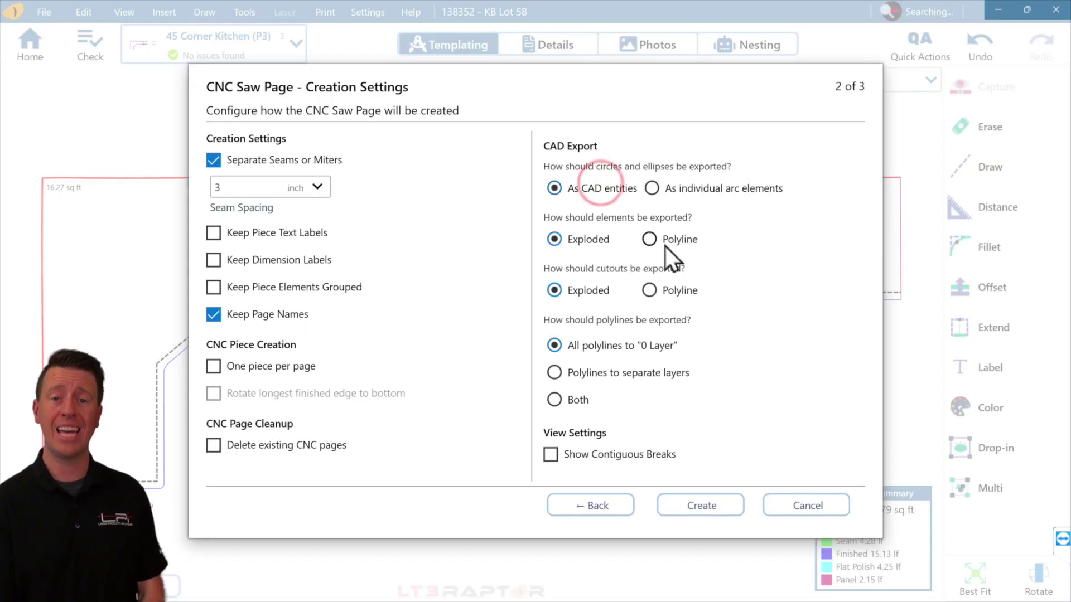
click(674, 297)
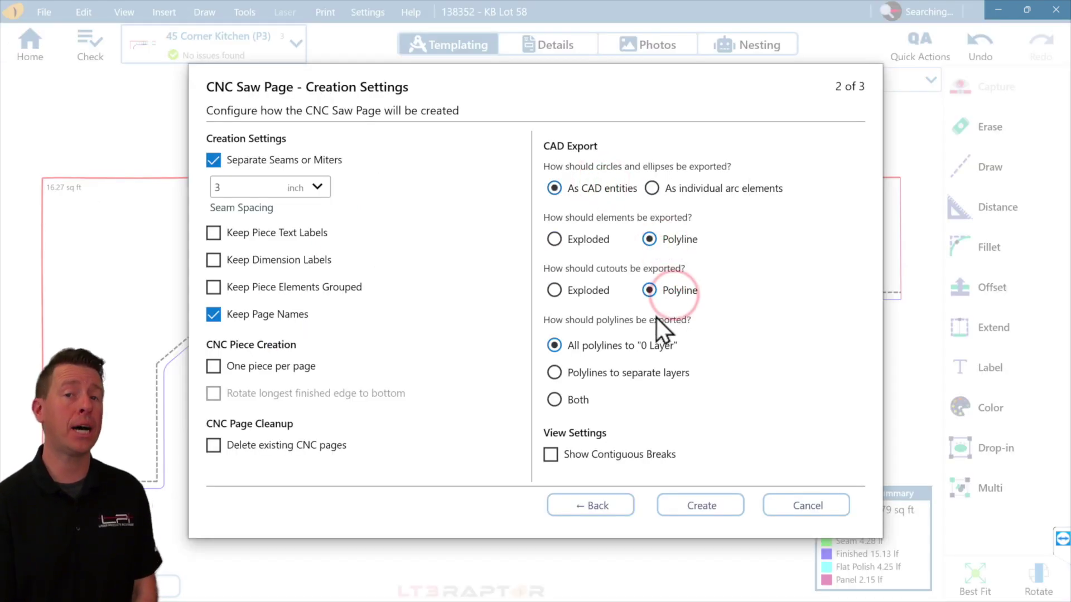
click(628, 373)
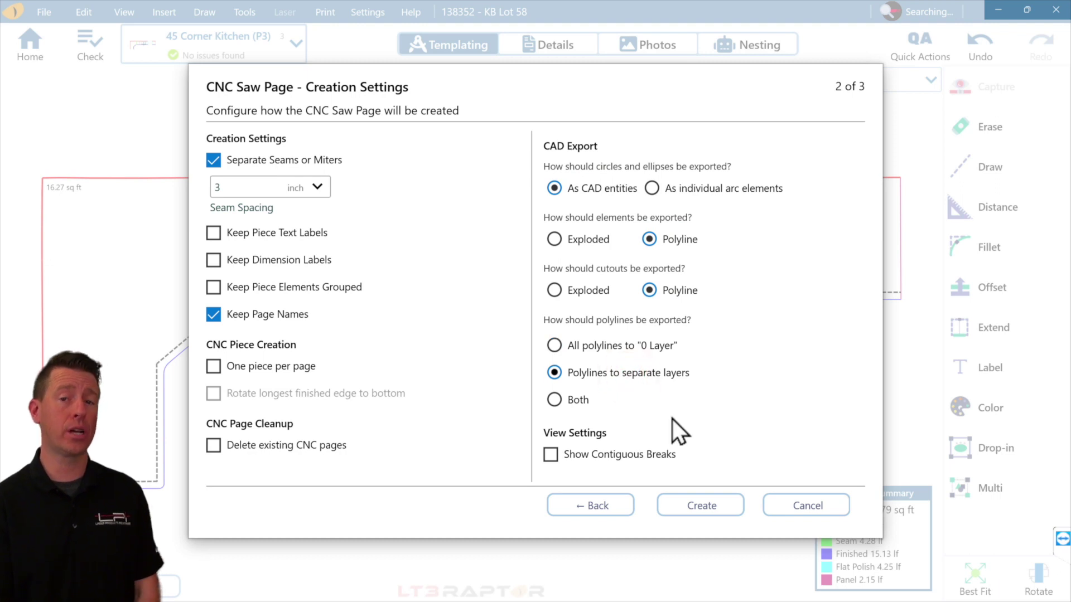
click(725, 507)
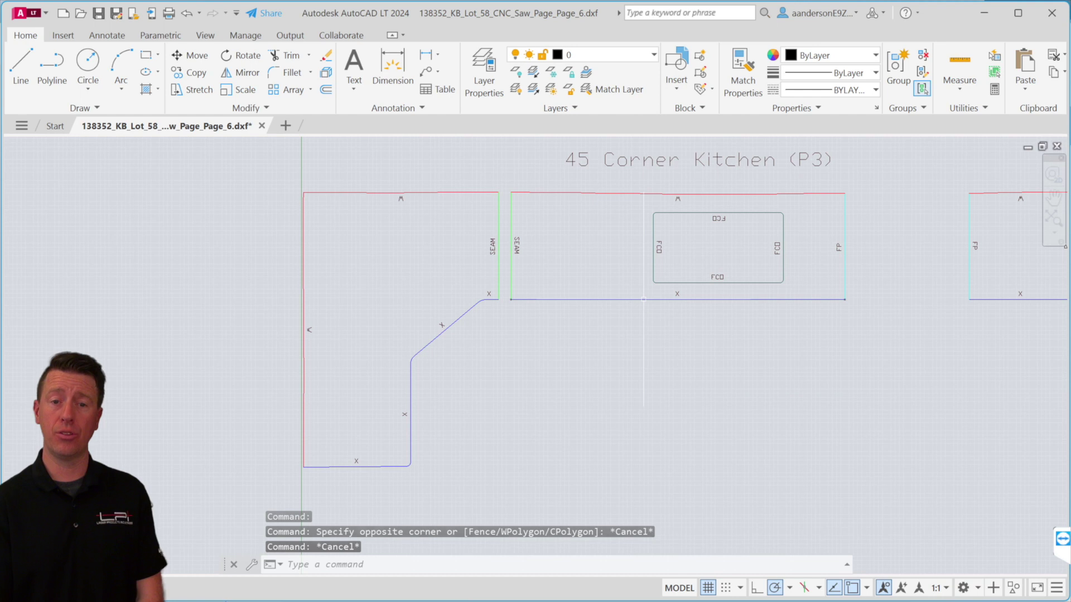
click(644, 300)
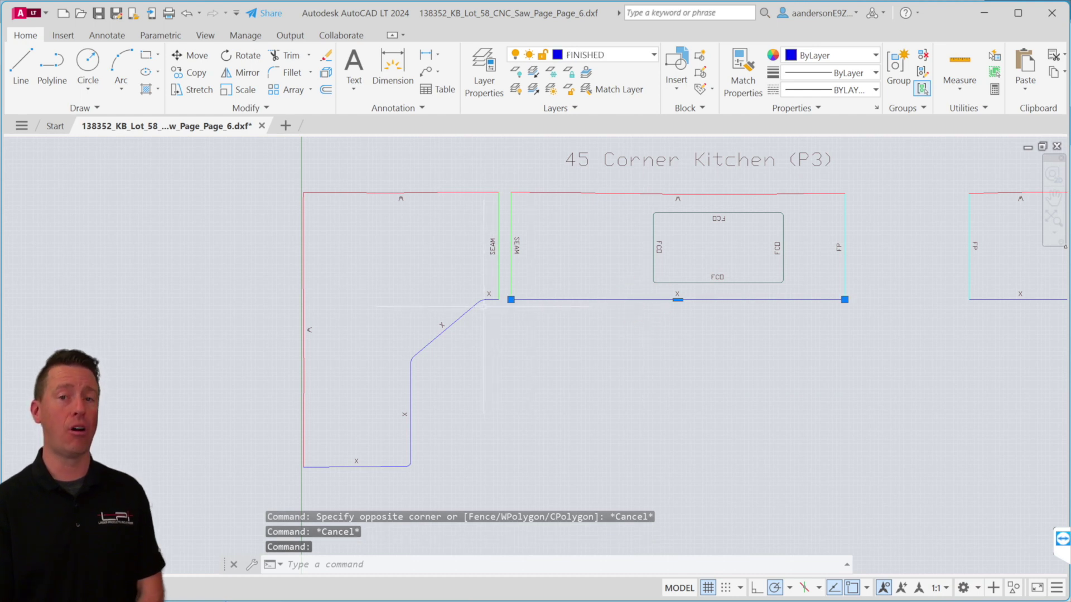
click(480, 301)
key(Escape)
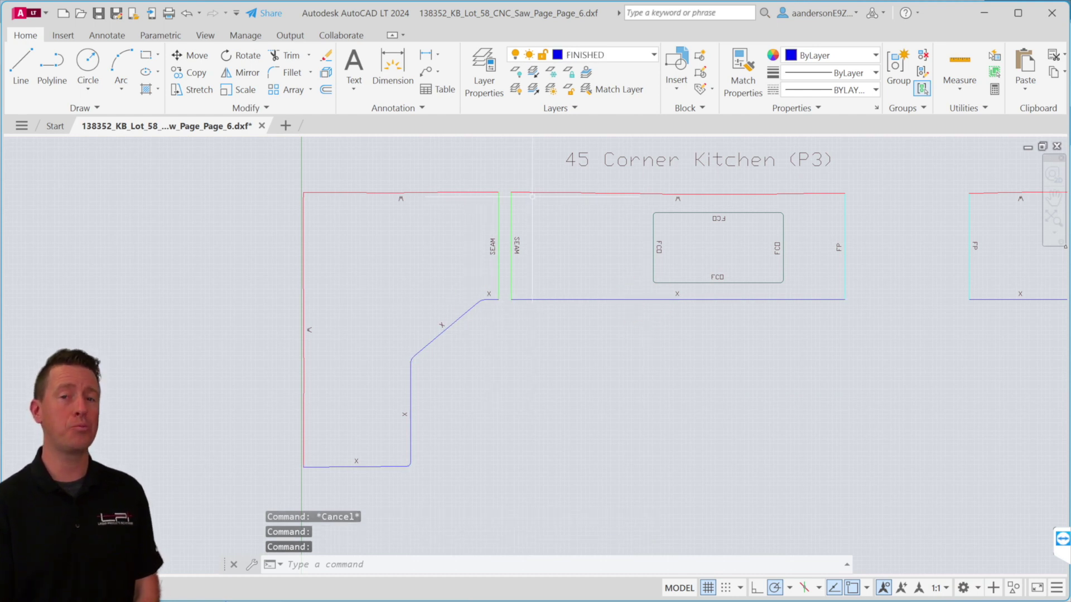
click(534, 193)
click(471, 192)
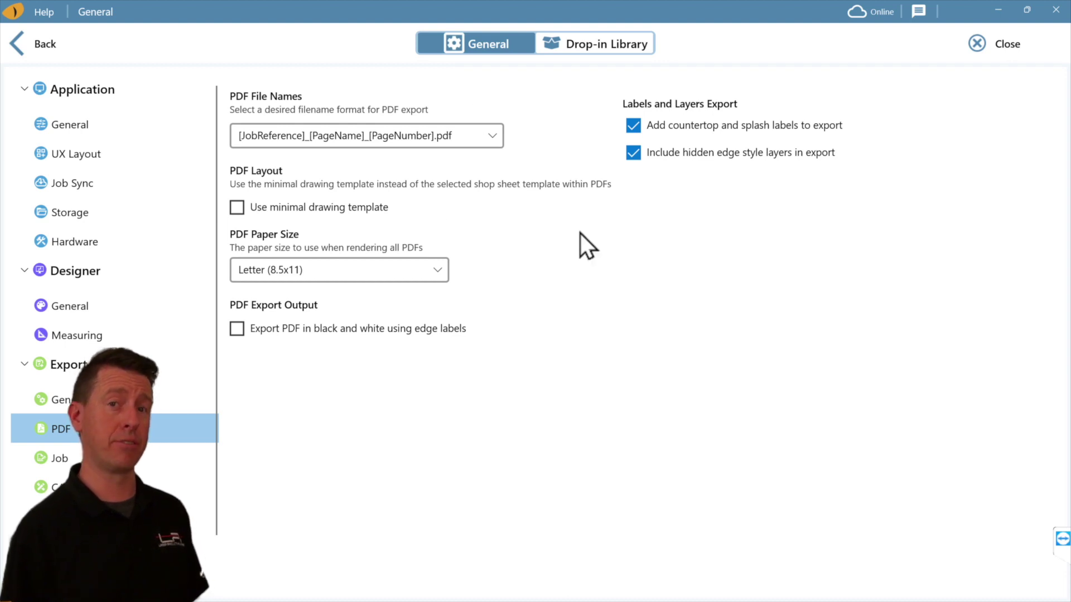
Choose the PDF paper size and select Landscape Split Line as the shop sheet template.
click(371, 276)
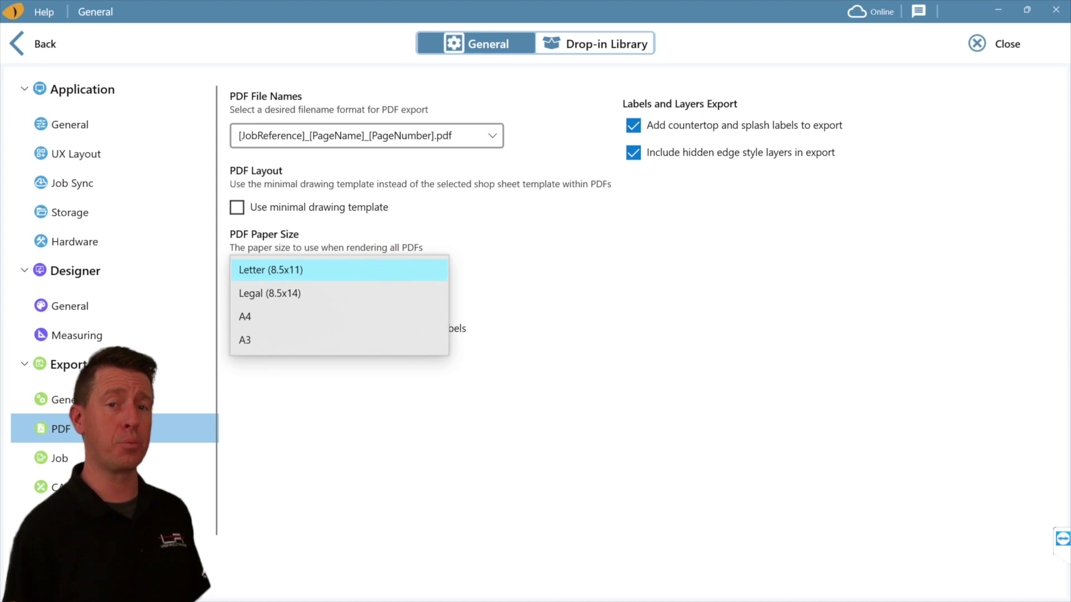
click(370, 217)
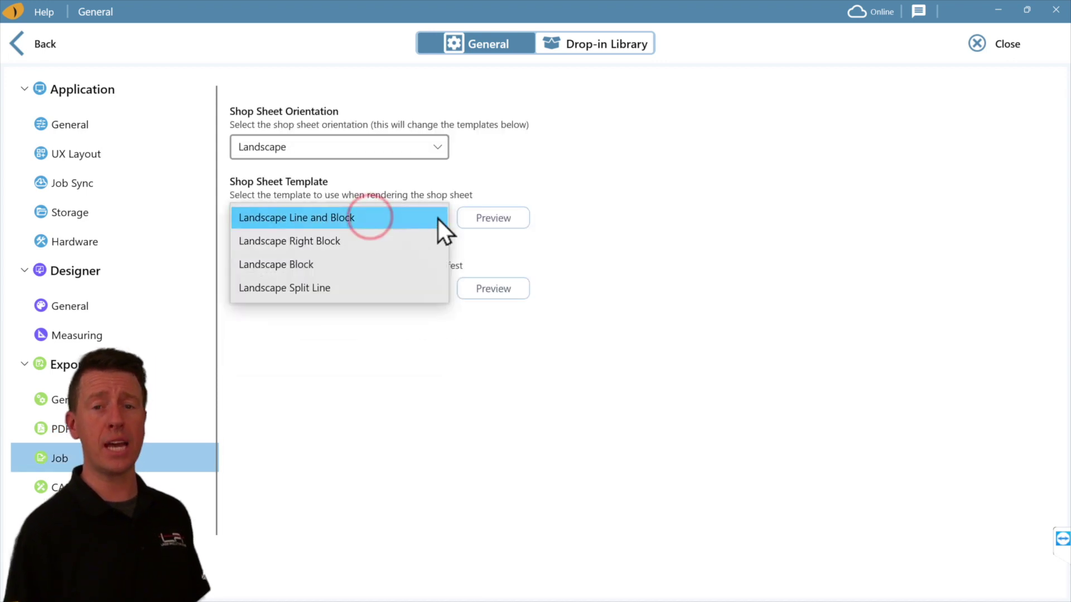
click(484, 215)
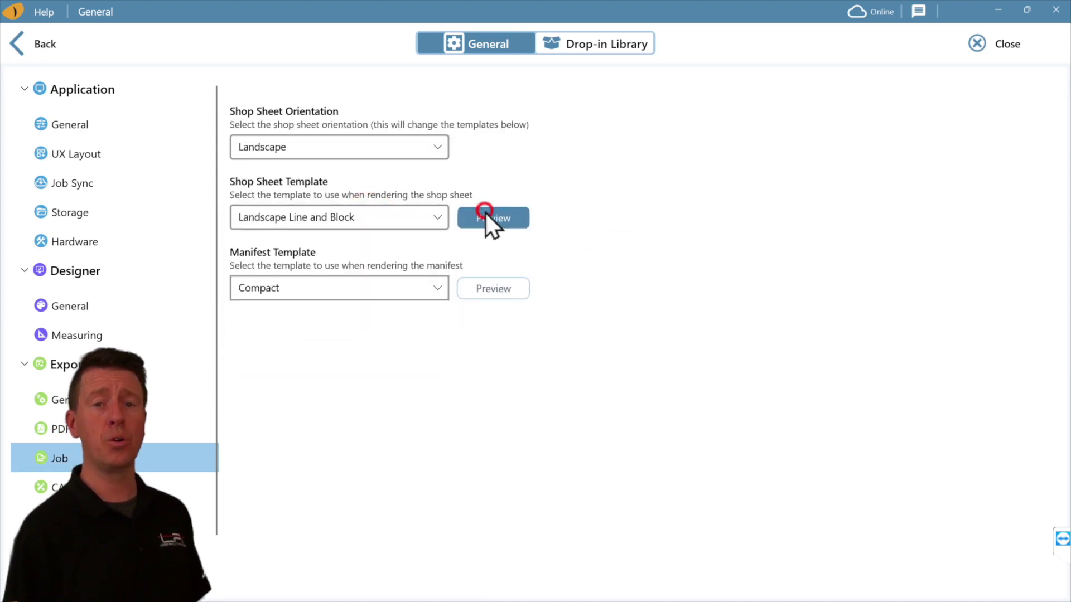
click(713, 97)
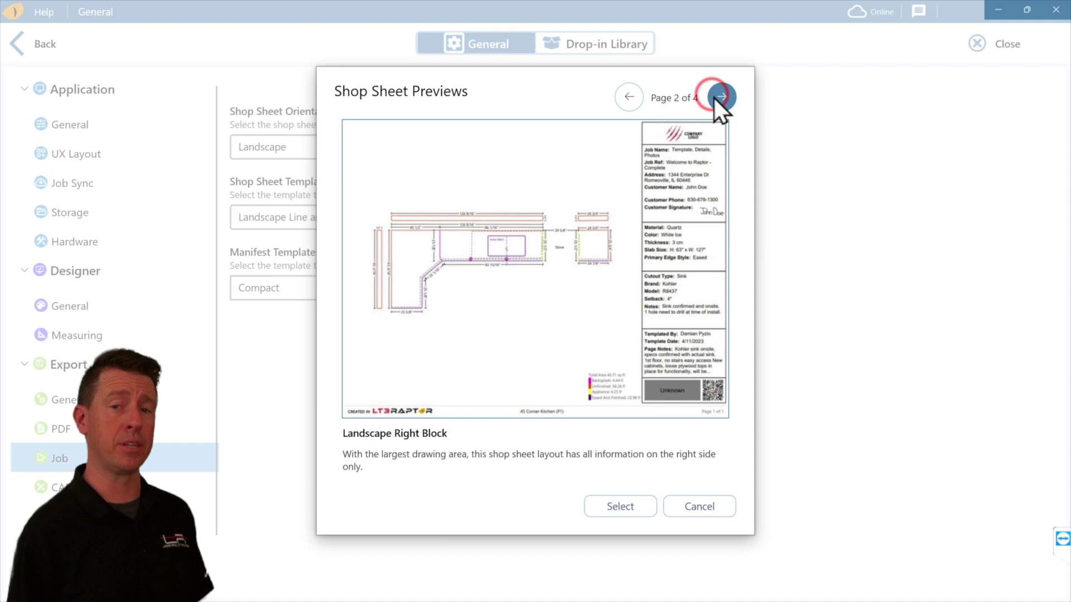
click(713, 97)
click(715, 97)
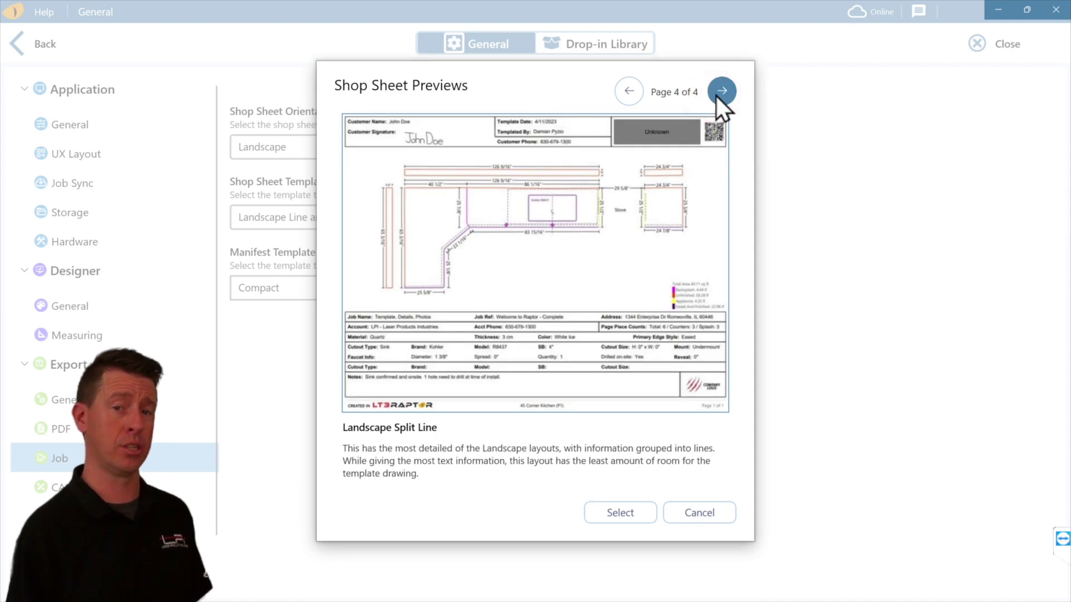
click(645, 513)
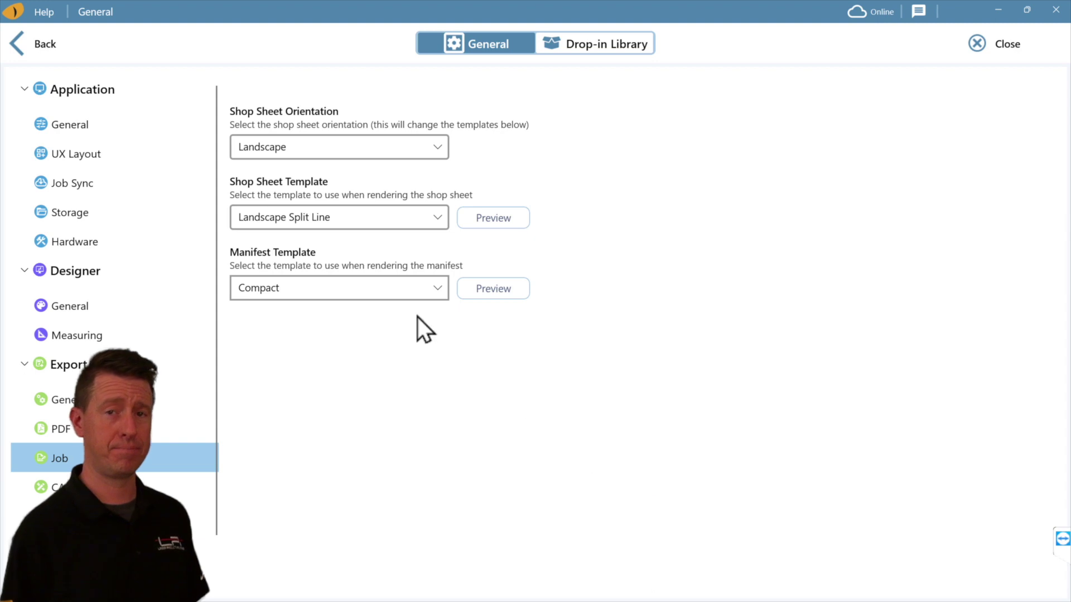
Select Detailed as the manifest template.
click(502, 290)
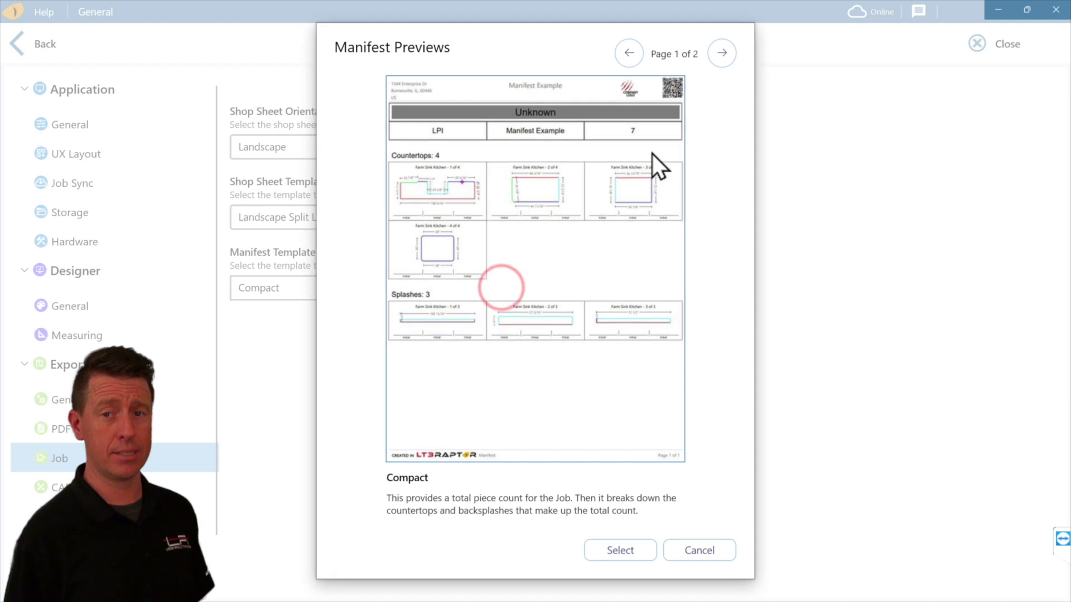
click(721, 53)
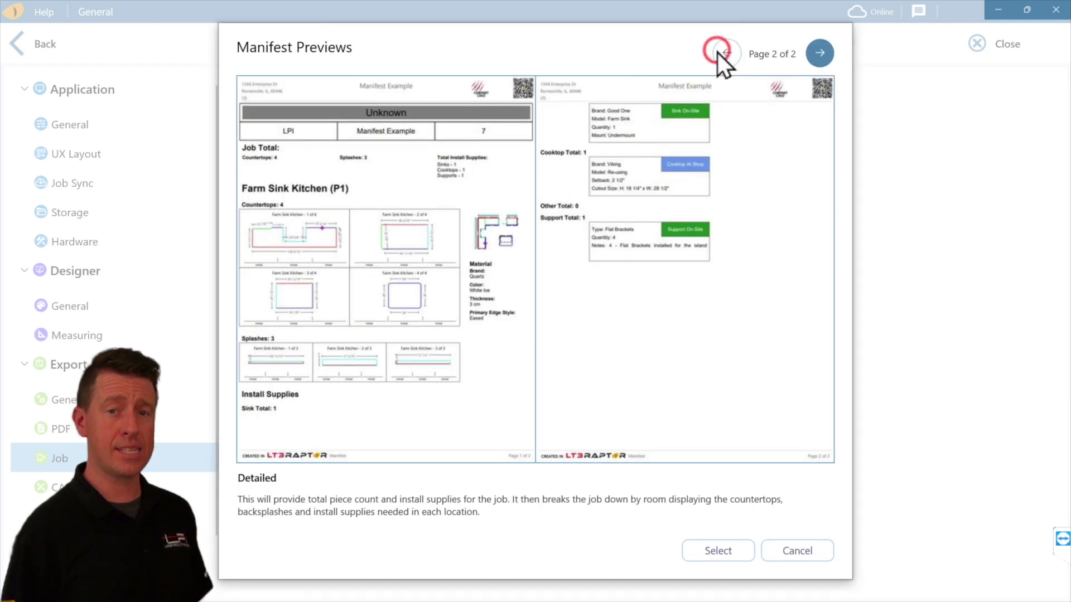
click(741, 553)
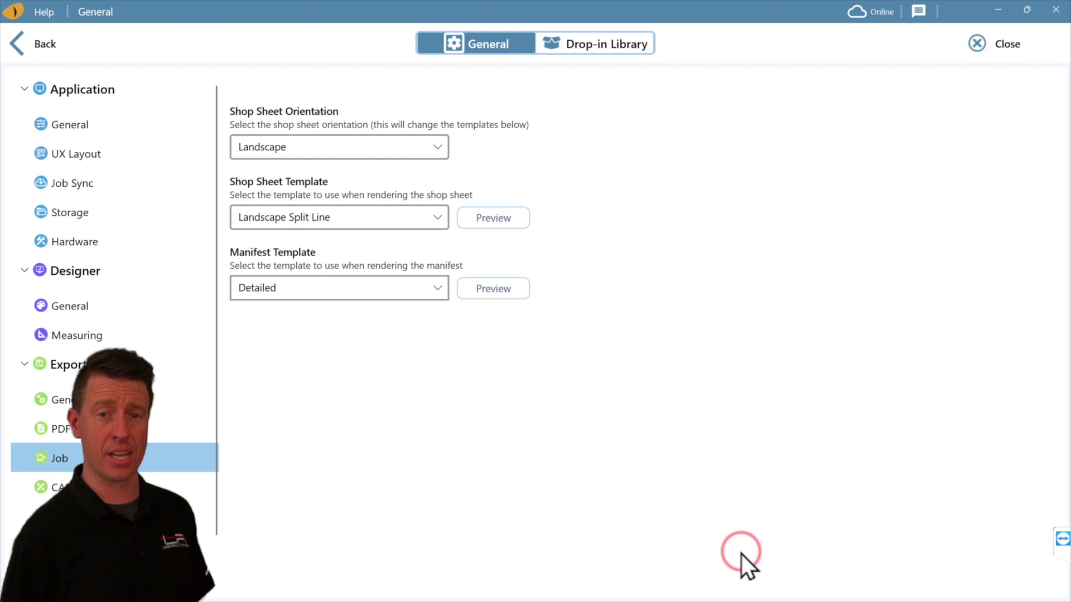
Add a Steel Straps 16" support with quantity 4 to the job's material details.
click(994, 55)
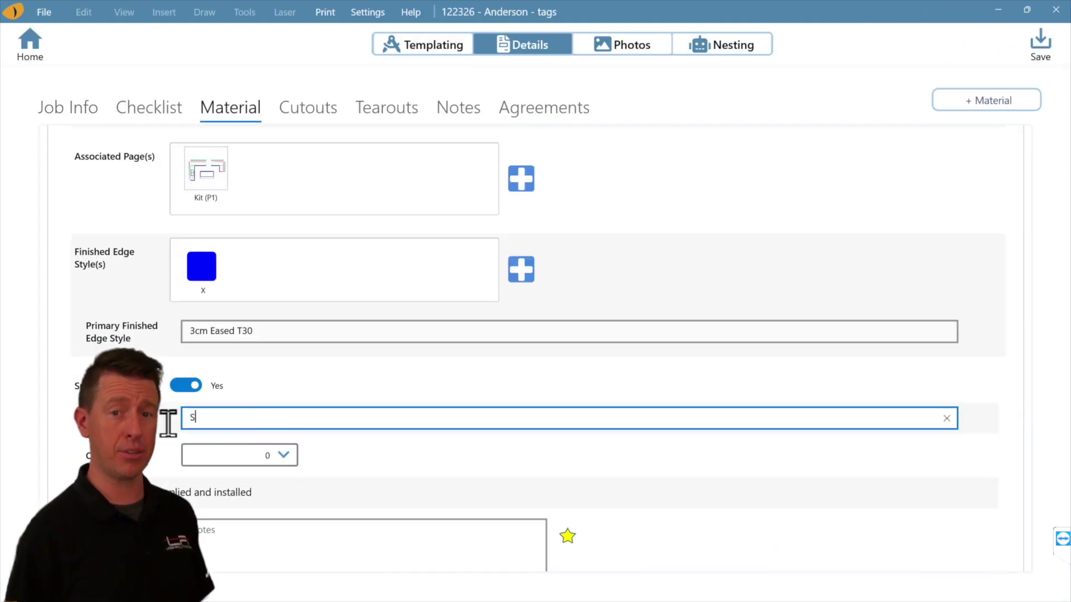
text(teel )
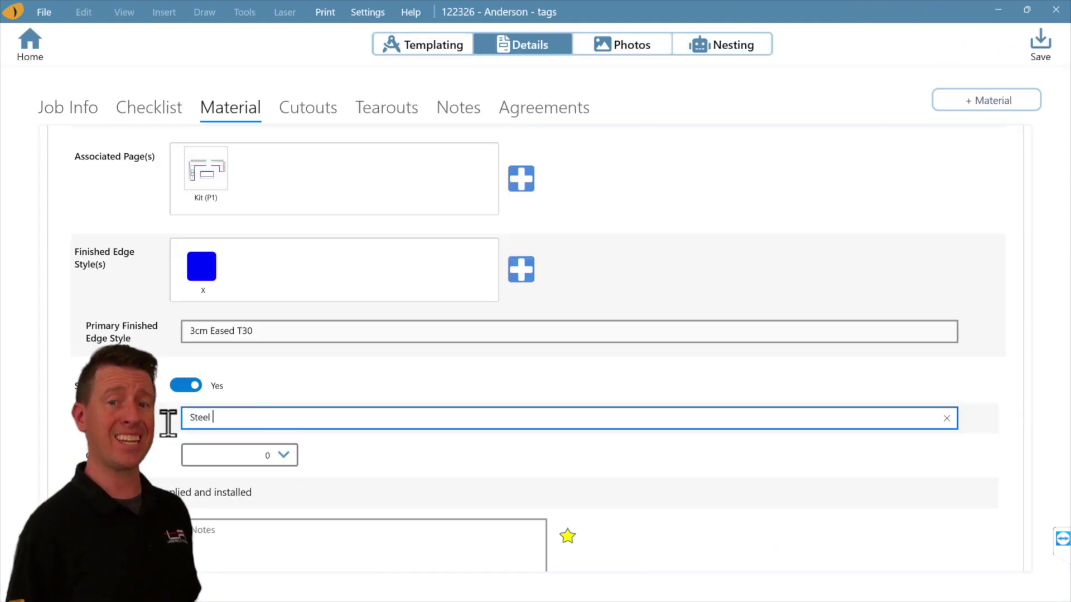
text(Straps 16")
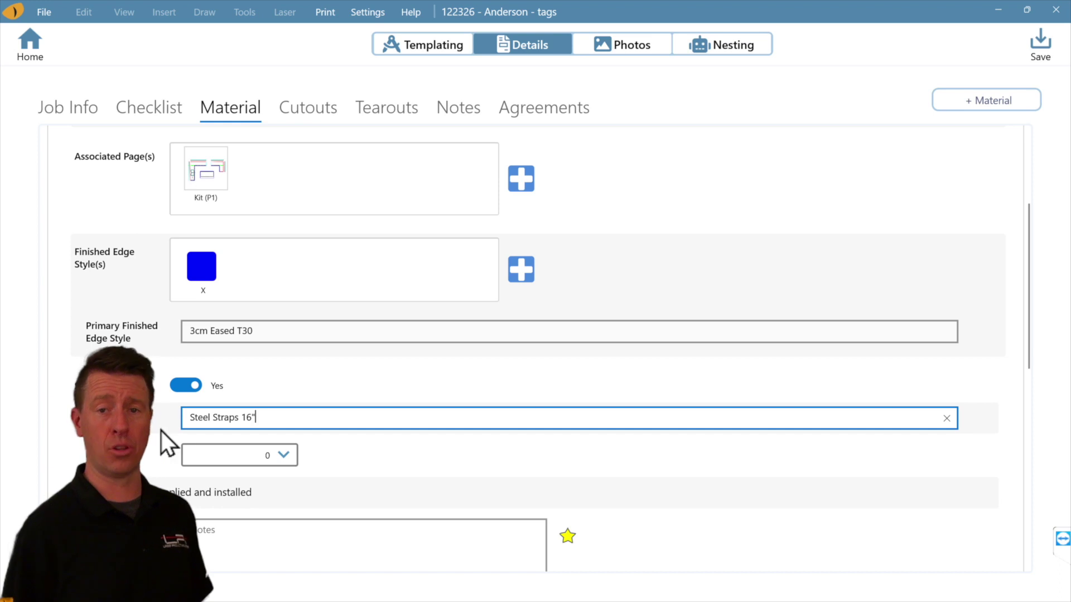
click(252, 454)
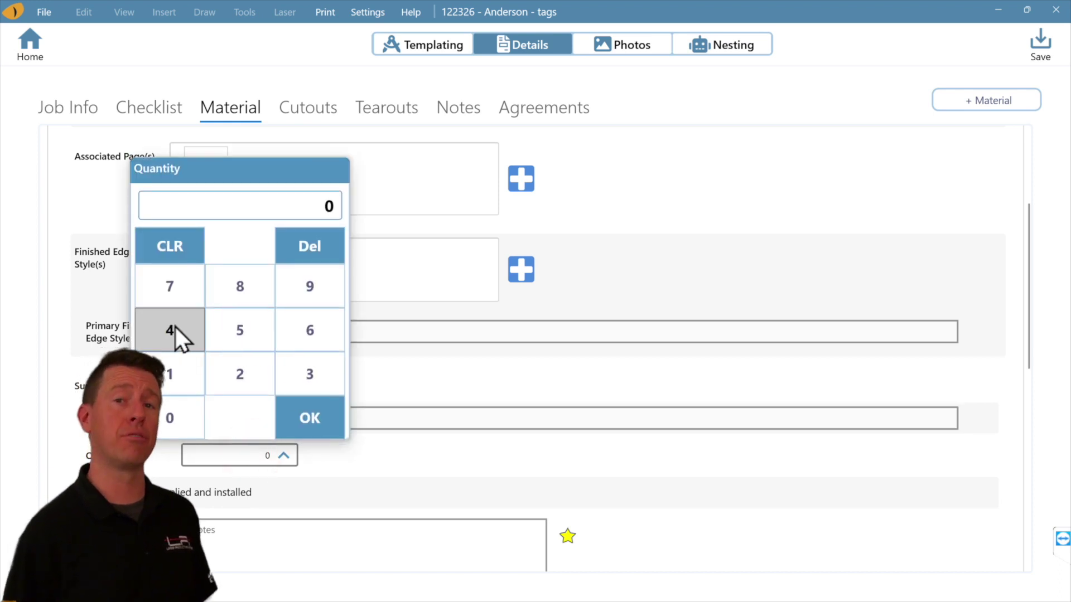
click(175, 327)
click(321, 415)
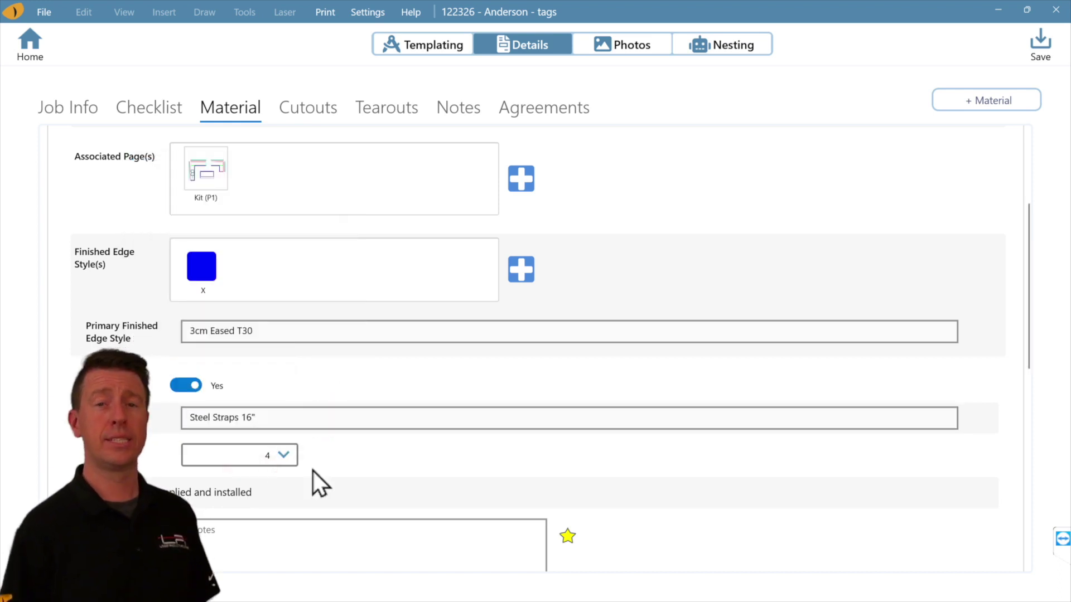
click(40, 14)
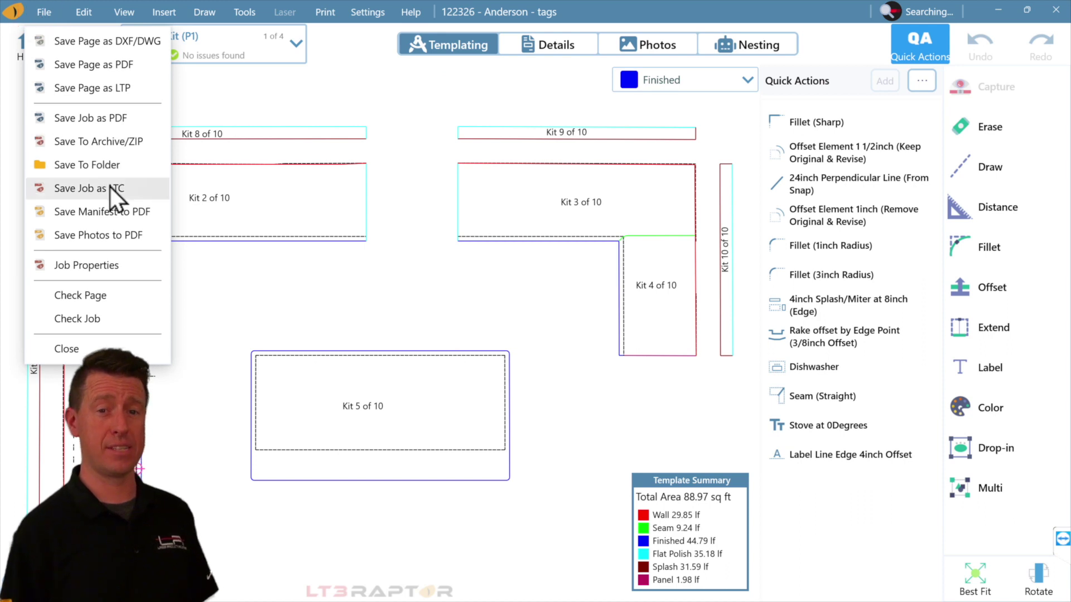
Save the job manifest to PDF and scroll to its Install Supplies section.
click(102, 211)
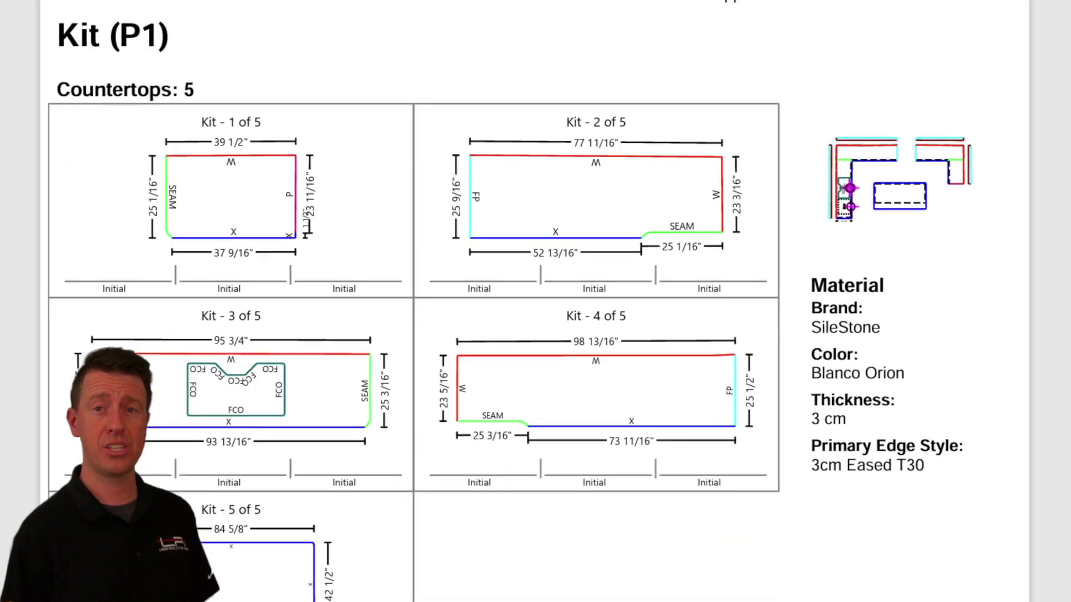
scroll(555, 301, down, 10)
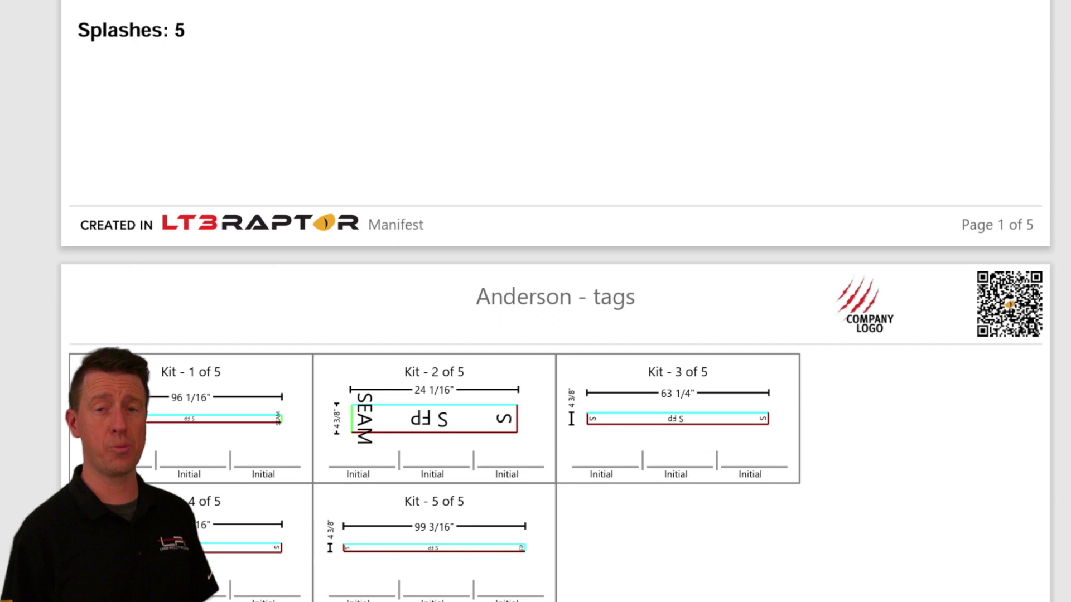
scroll(998, 137, down, 10)
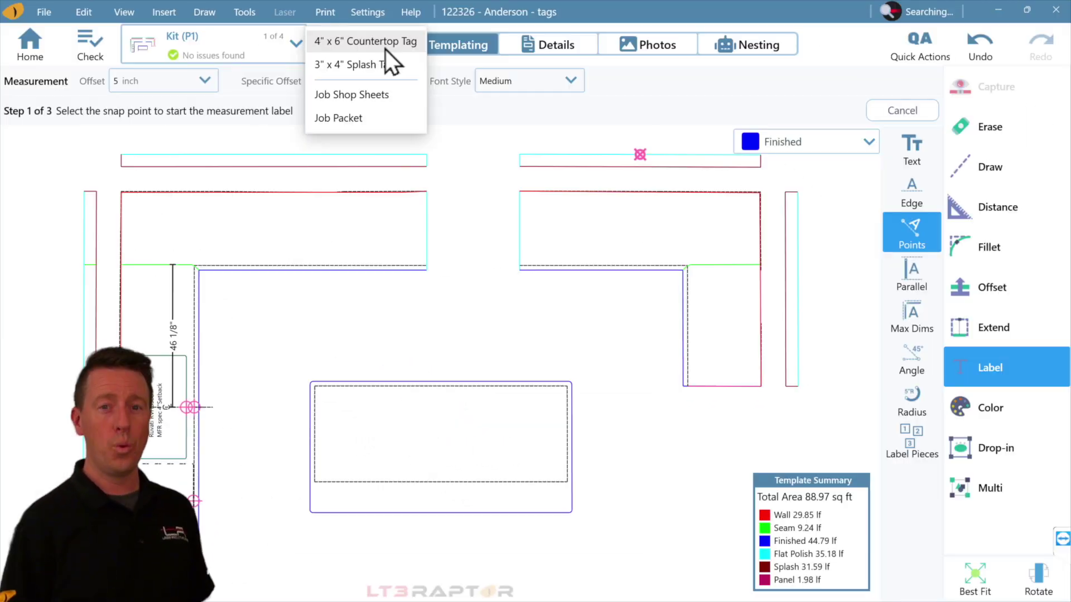
Print 4" x 6" countertop tags, paging through every preview page.
click(389, 47)
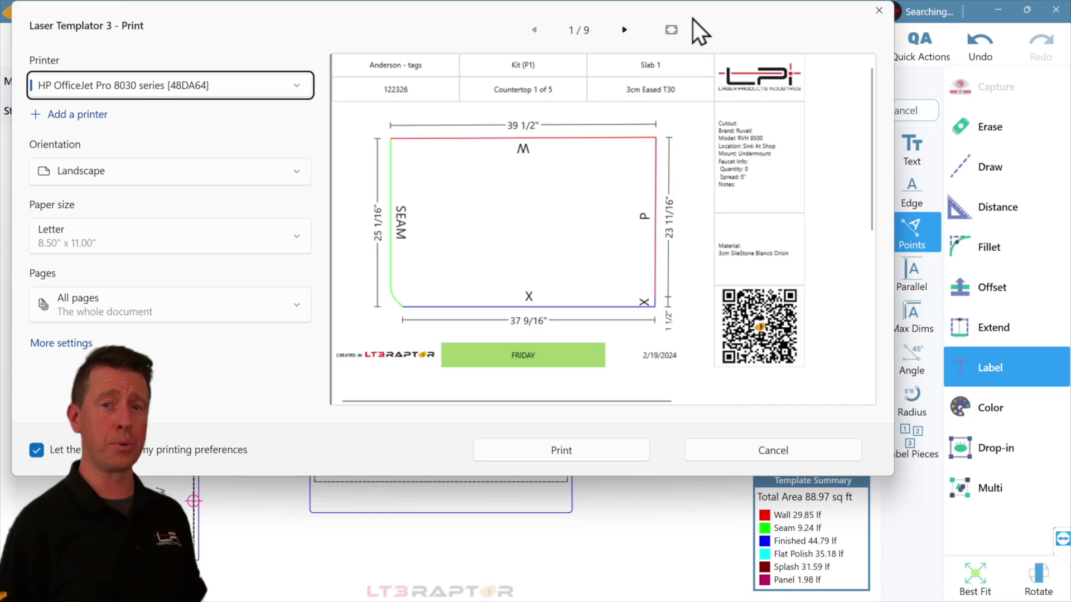
click(631, 29)
click(631, 29)
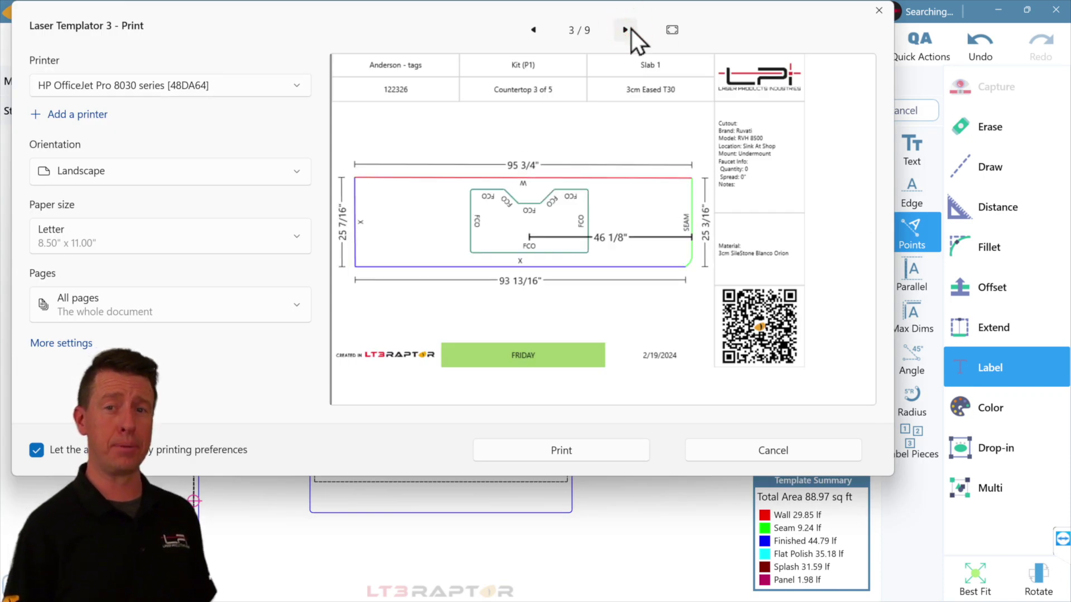
click(631, 29)
click(625, 29)
click(625, 29)
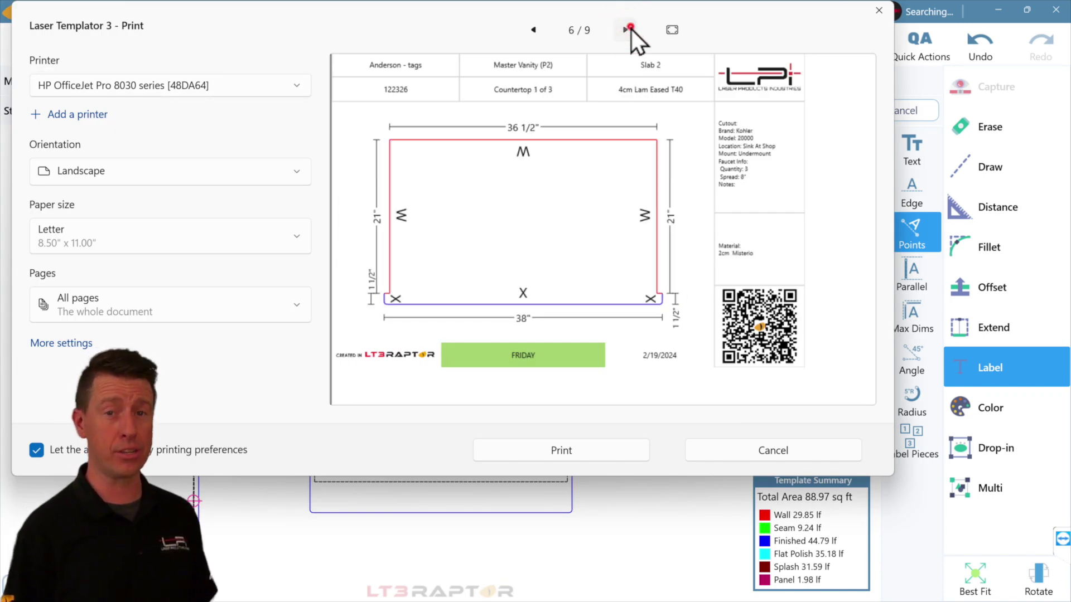
click(625, 29)
click(629, 29)
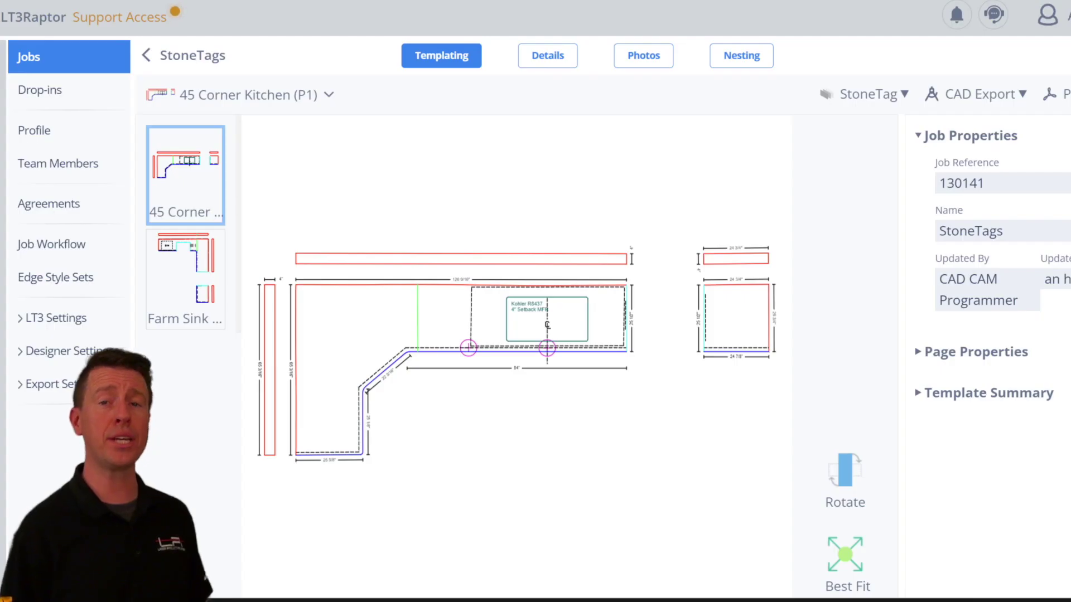
View the job's site photos in the Photos tab.
click(644, 55)
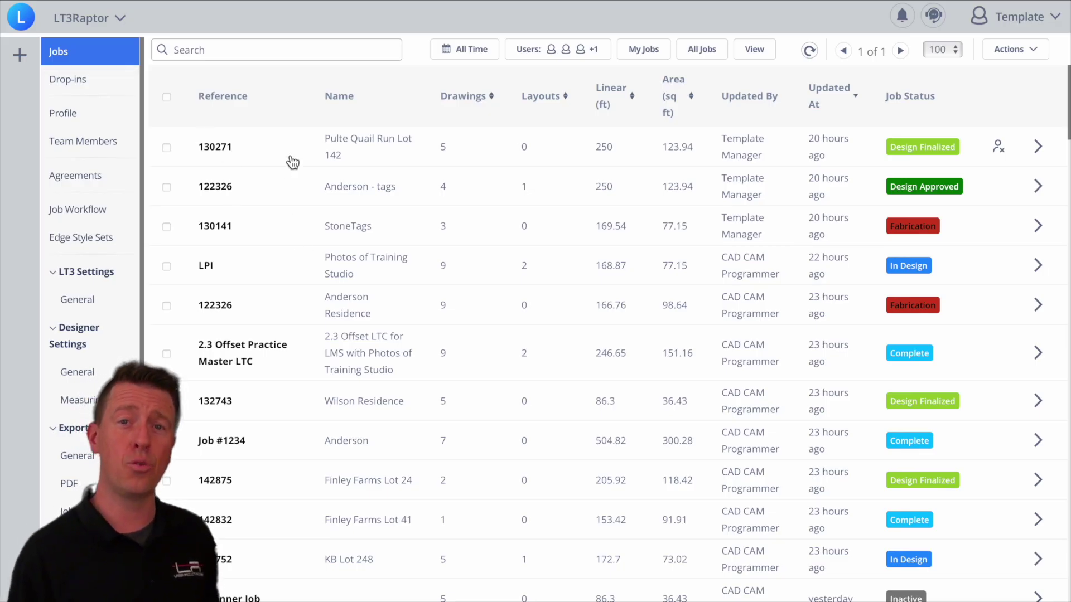
Open the Anderson - tags job and view its Master Vanity and Double Vanity drawings.
click(274, 186)
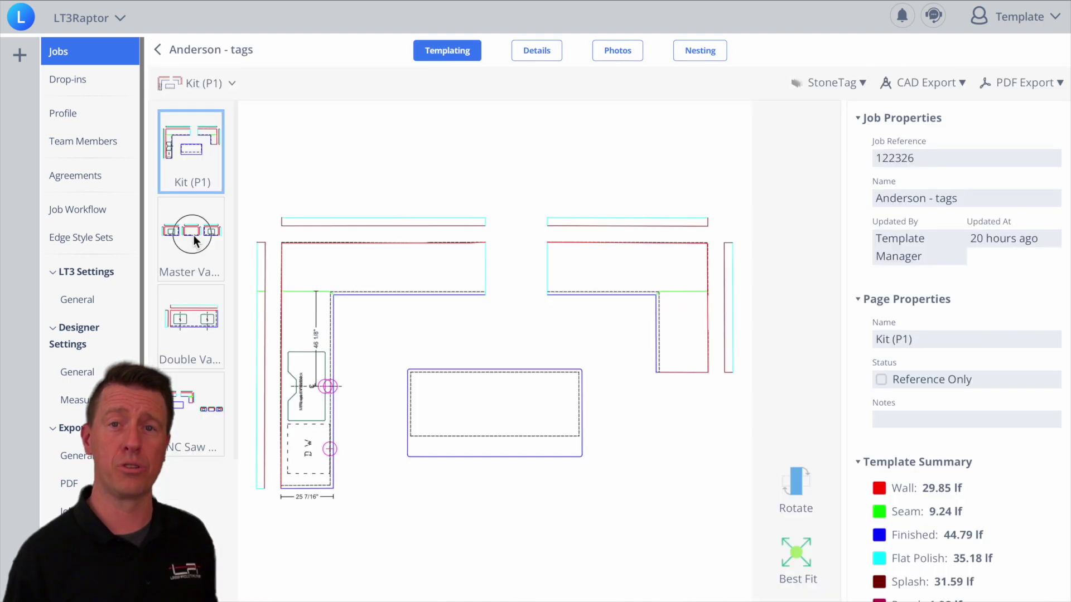
click(193, 235)
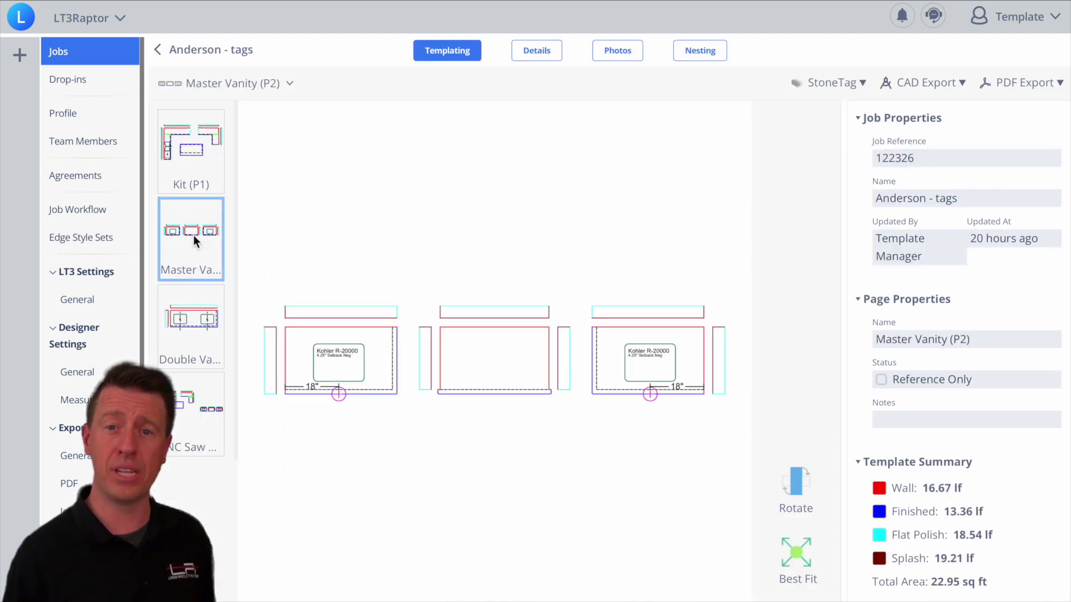
click(194, 336)
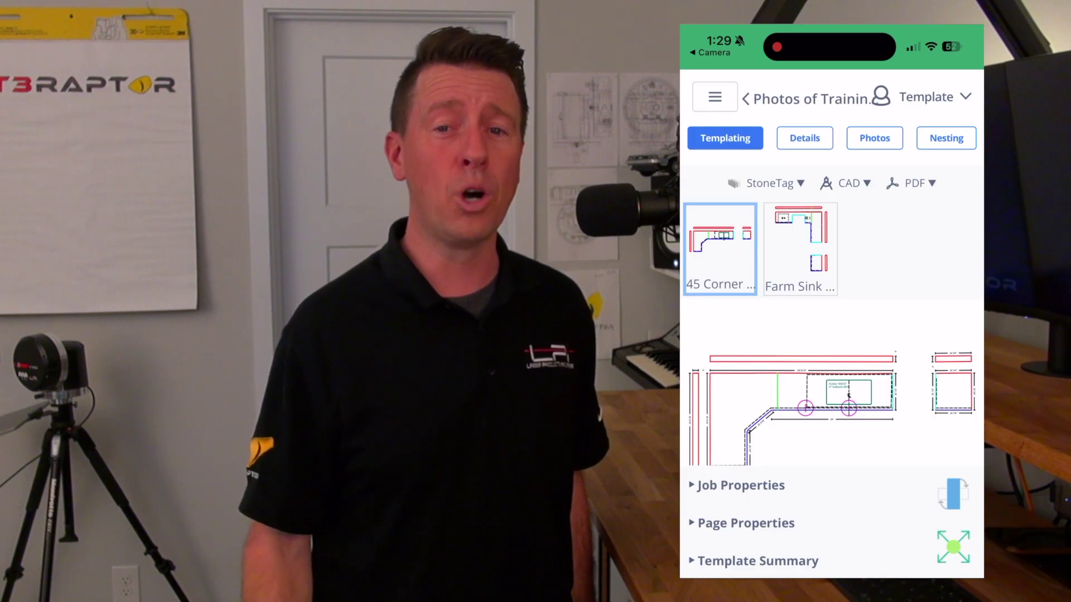
On the phone, view the Farm Sink drawing, the job photos, then the Master Vanity drawing.
click(801, 249)
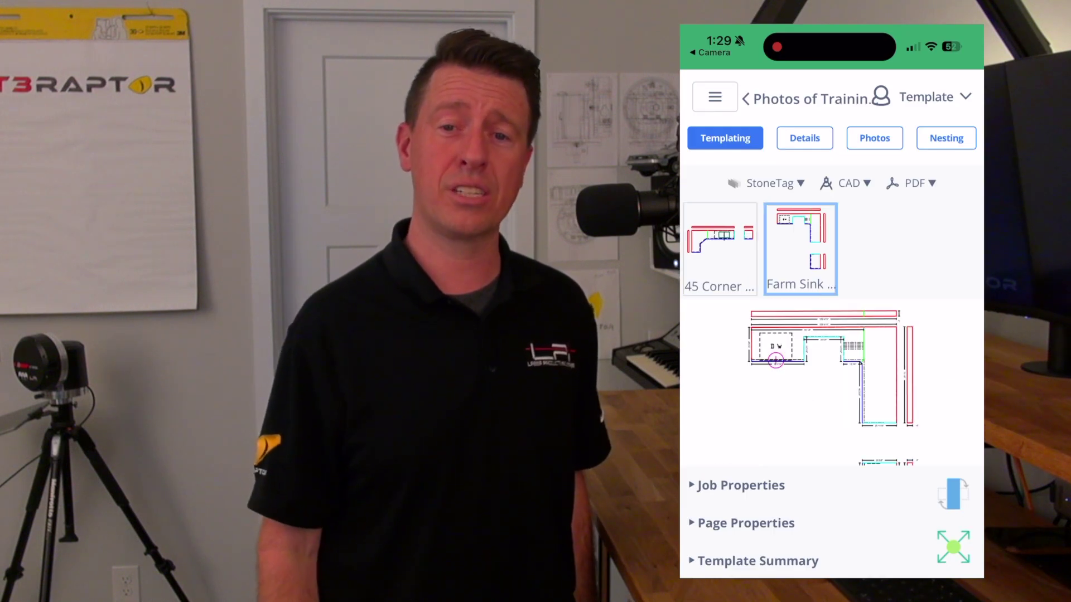
click(874, 138)
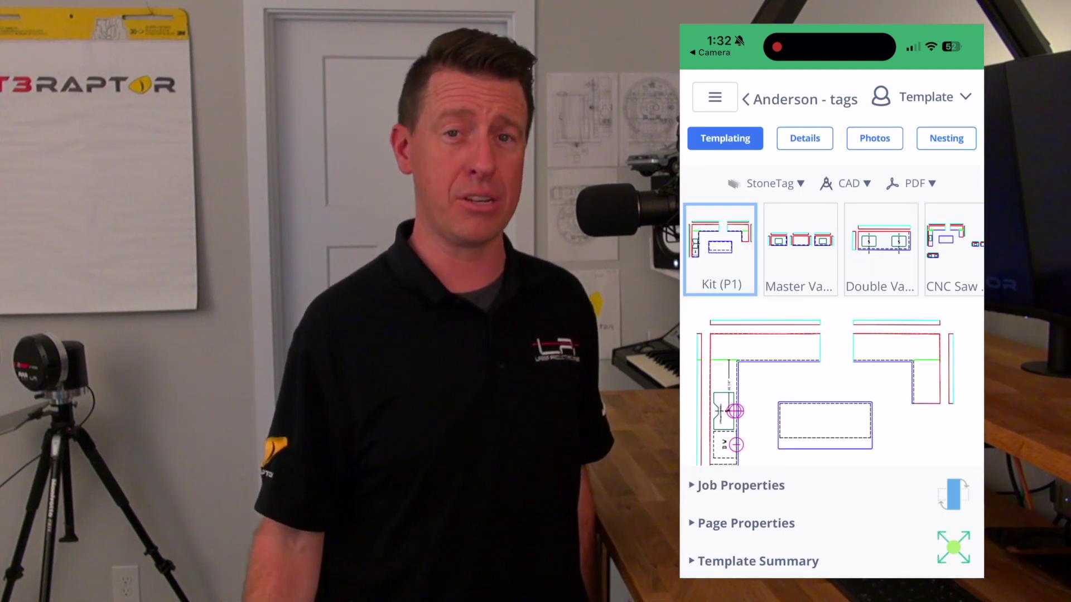
click(800, 248)
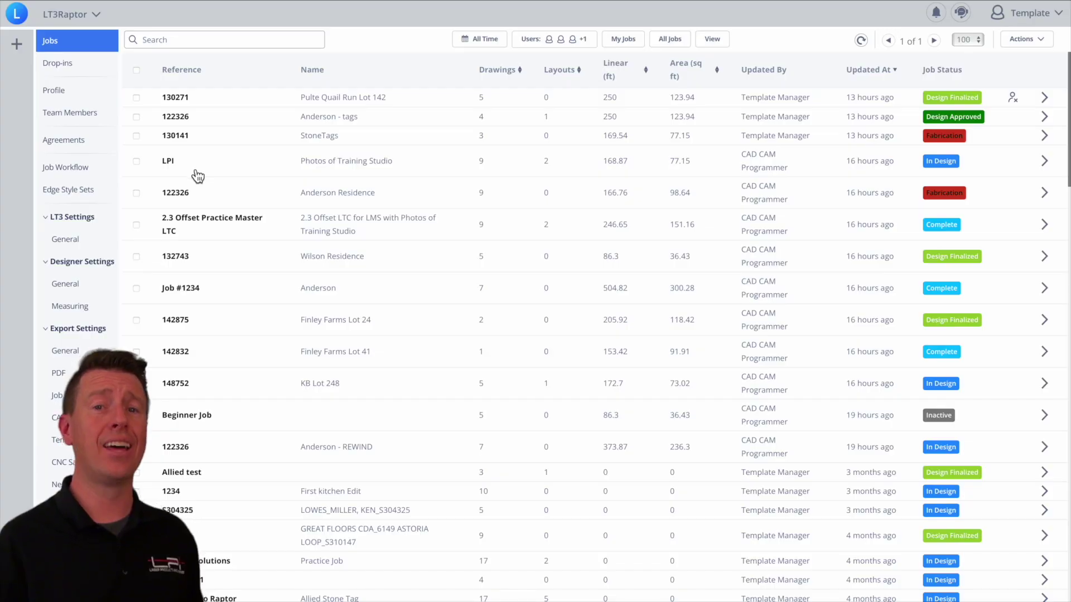
From Team Members, start a new invitation and enter the user's e-mail, first and last name.
click(88, 117)
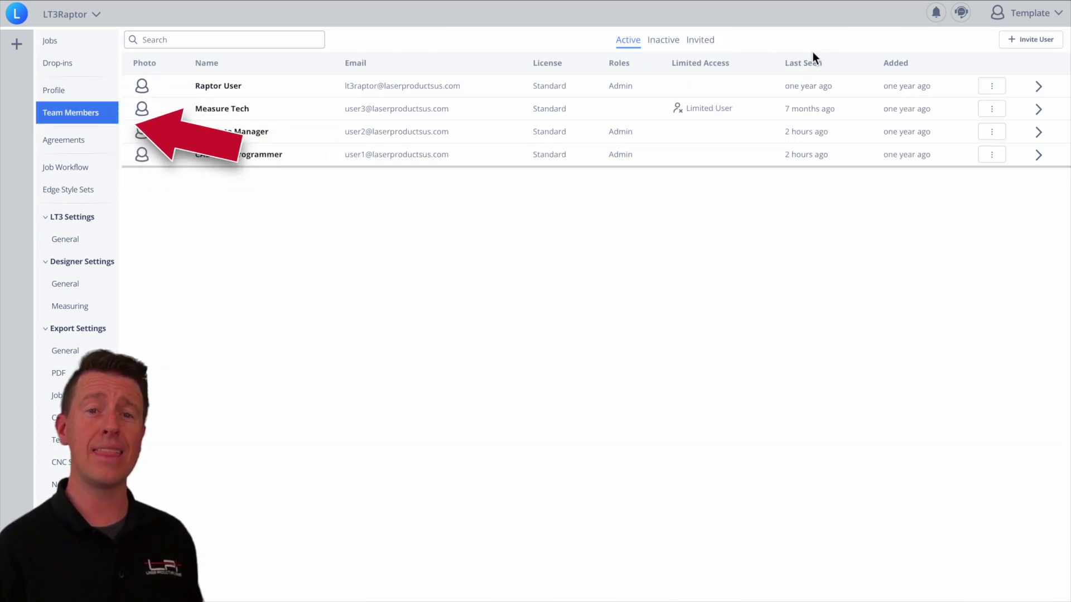
click(1031, 39)
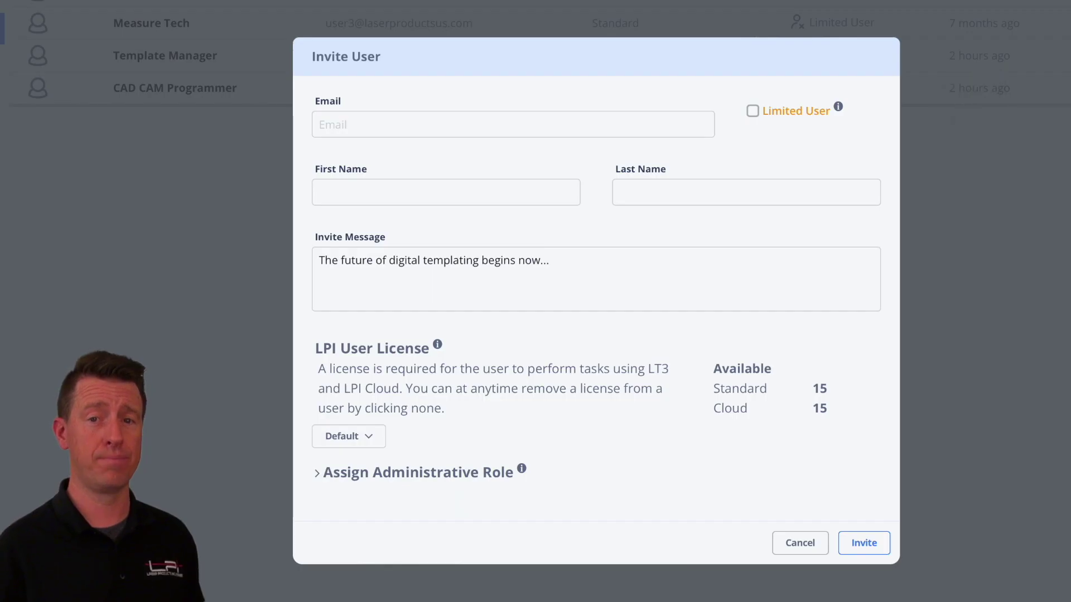
click(335, 125)
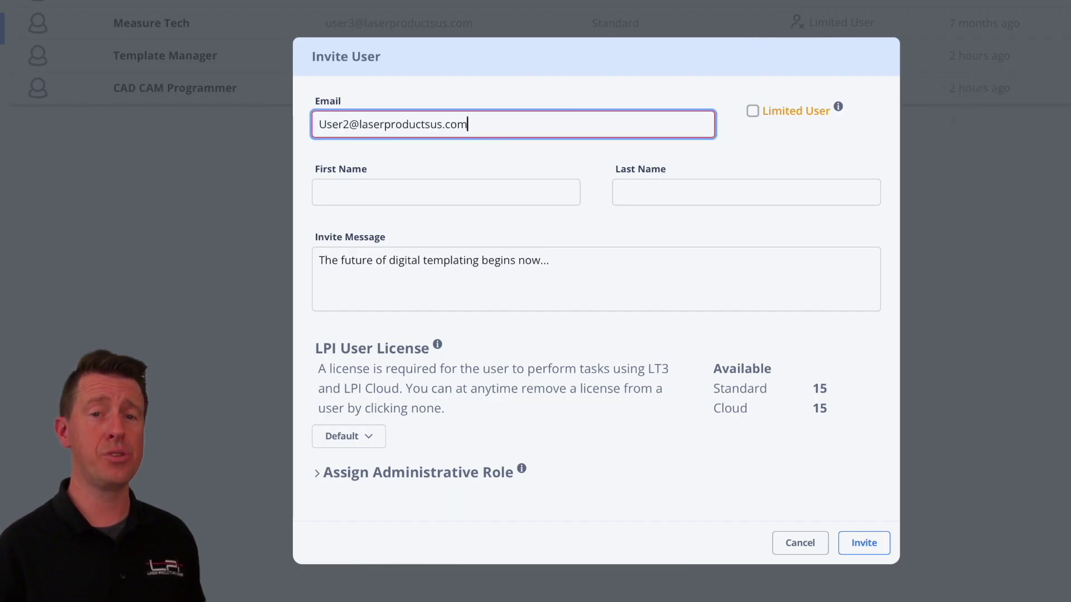
click(335, 192)
key(Tab)
text(inCharge)
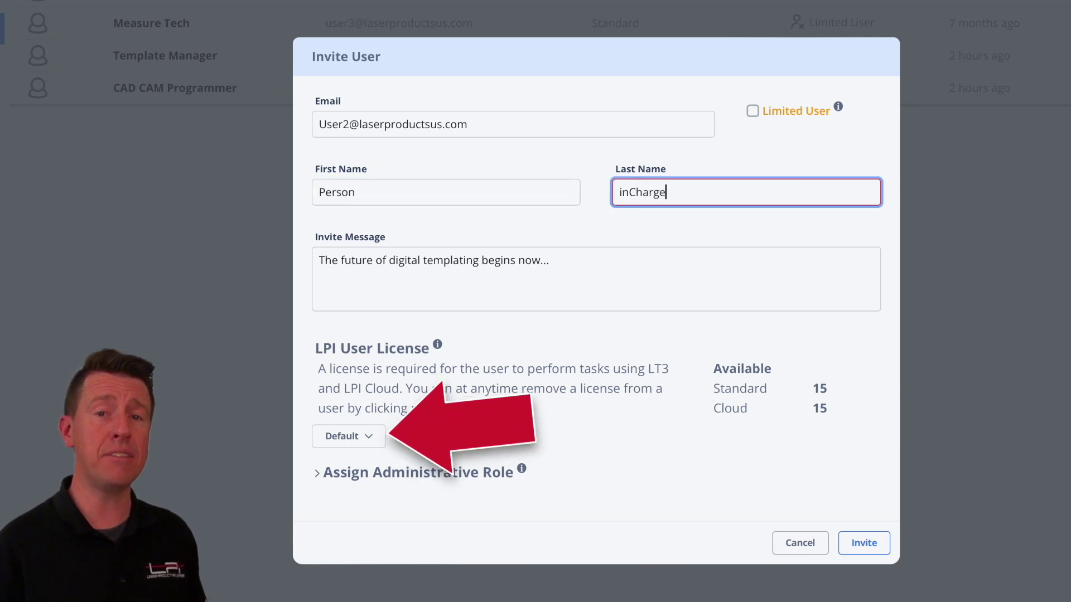
Add a 'Welcome to LPI Cloud' line to the invite message.
key(Tab)
key(Return)
text(Welcome to LPI Cloud)
key(BackSpace)
text(.com)
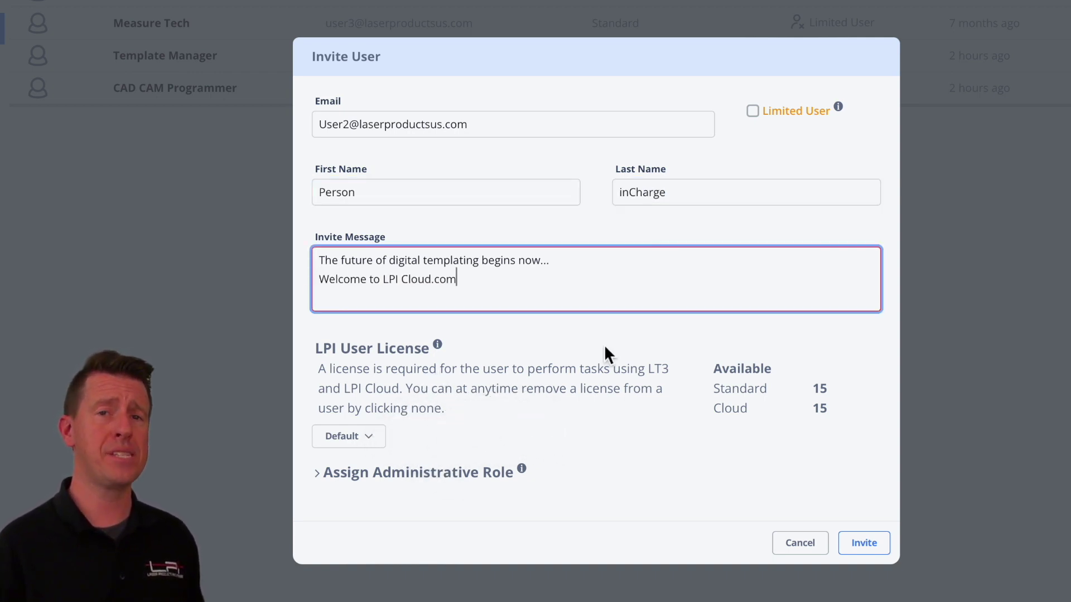
Assign the invitee a Standard licence and give Measure Tech access to this job.
click(382, 454)
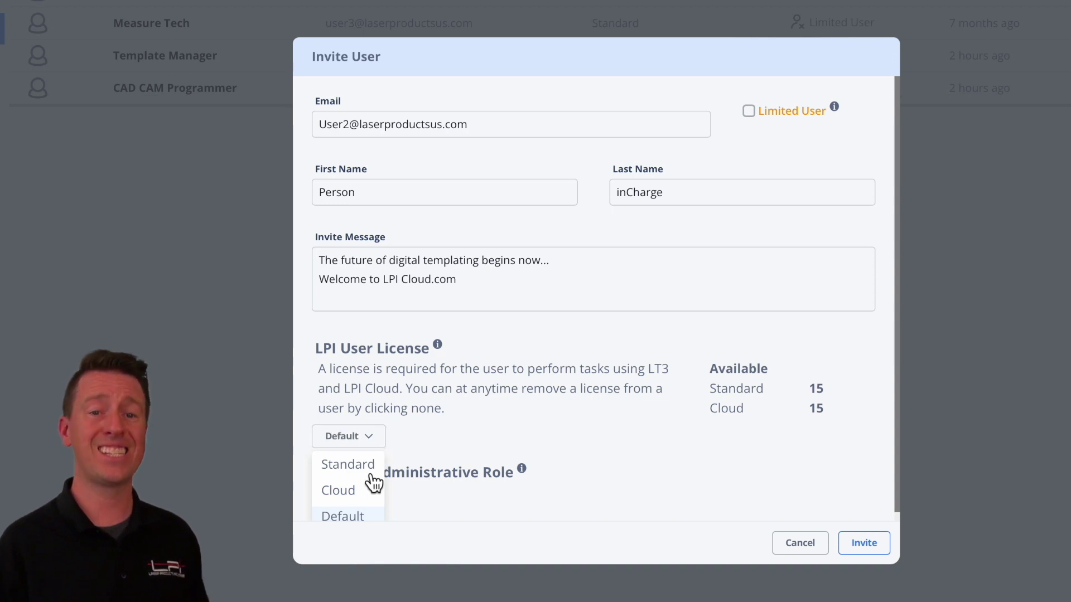
click(371, 475)
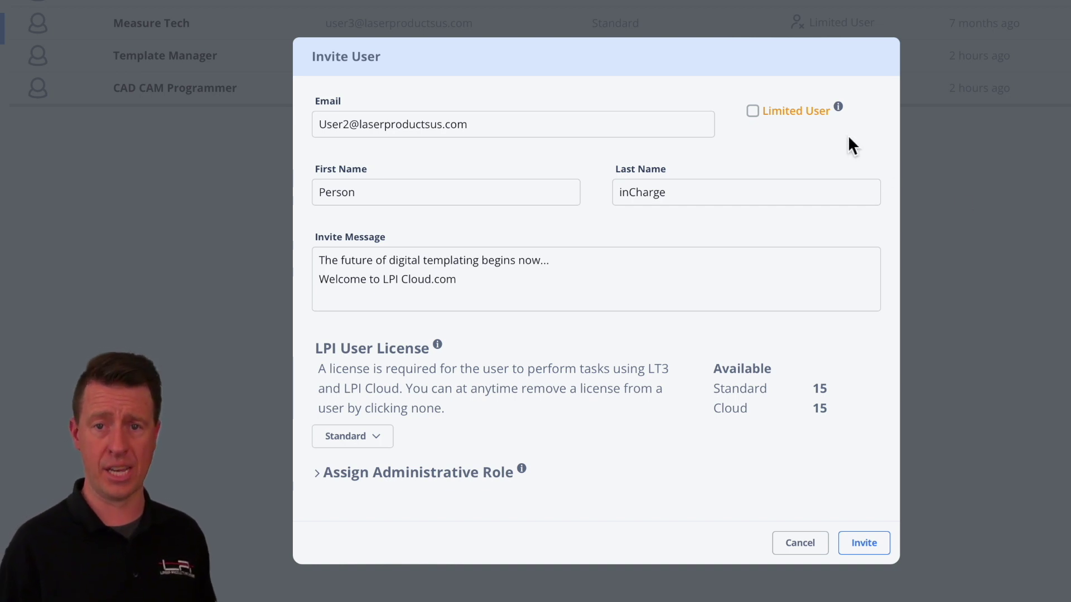
mouse_move(841, 109)
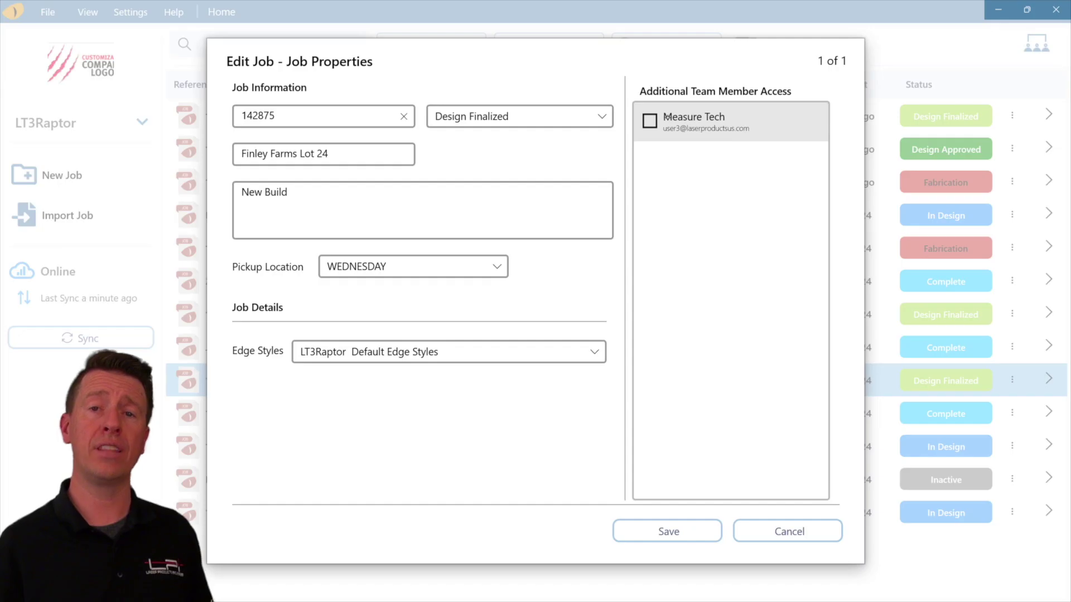
click(650, 120)
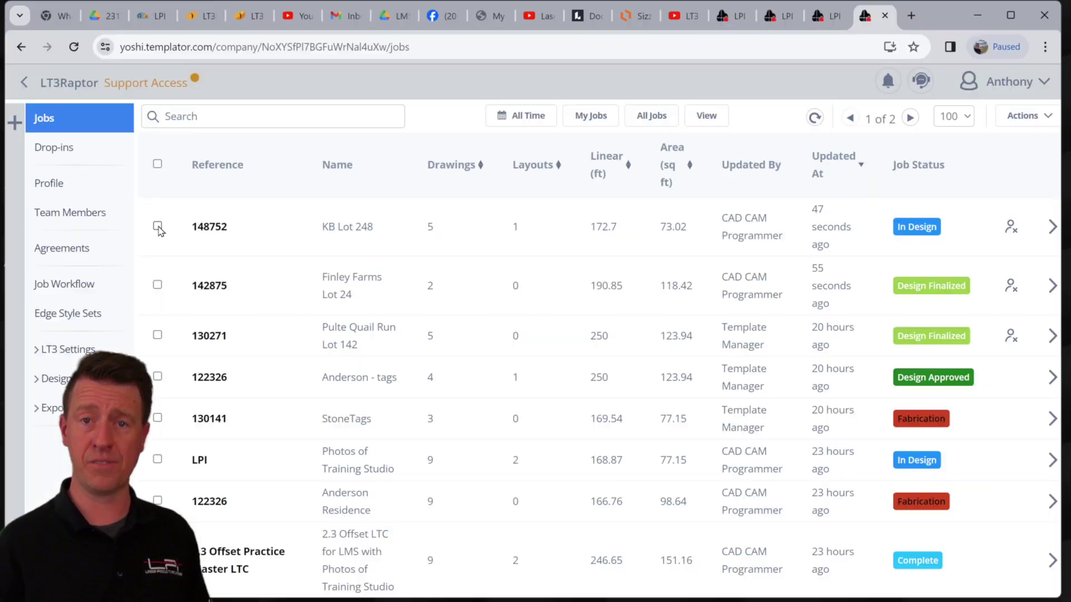
Select jobs 148752, 142875, 130271 and 122326 in the job list.
click(158, 226)
click(157, 277)
click(157, 318)
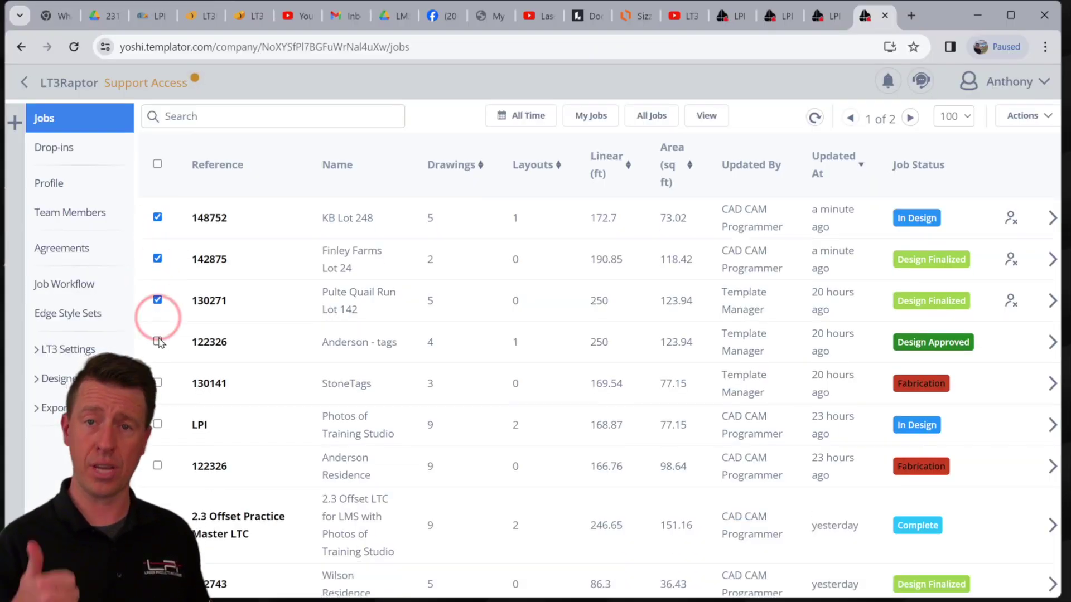
click(158, 341)
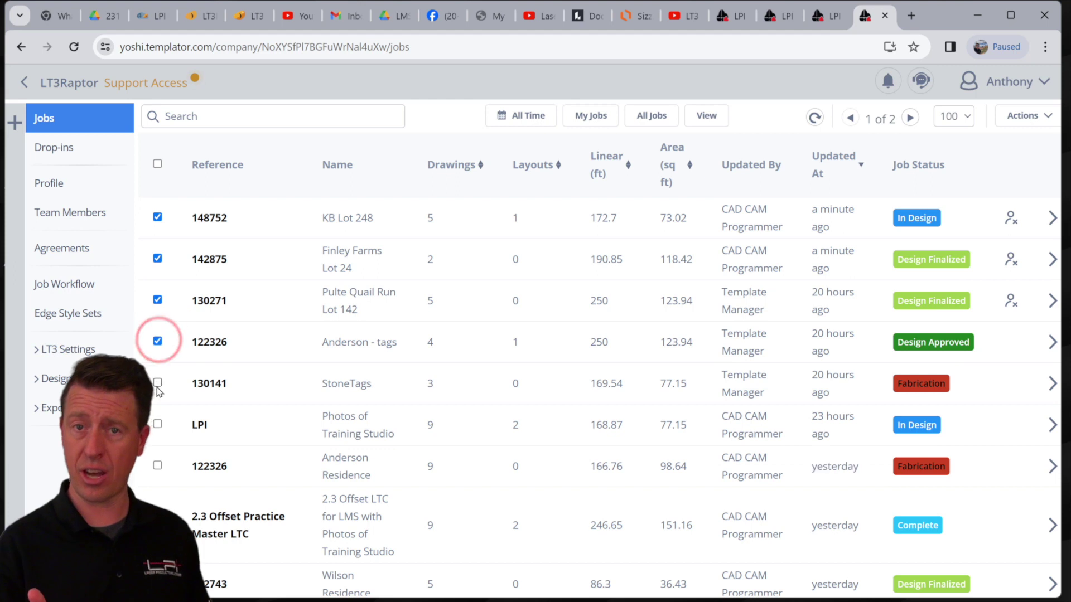
Add the Measure Tech user as a restricted user on the selected jobs and update.
click(1005, 121)
click(1005, 146)
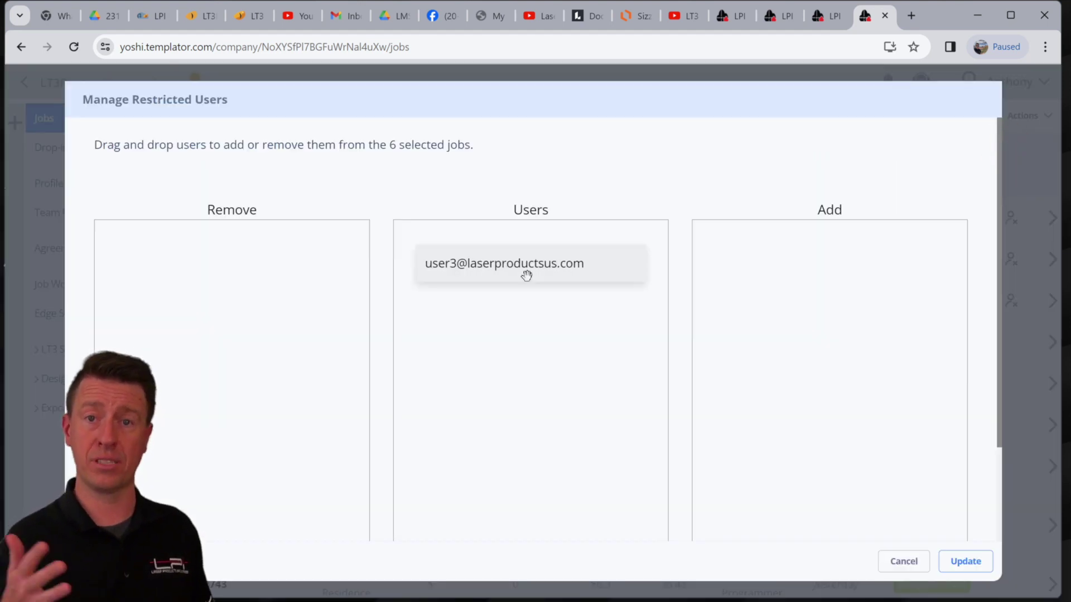
drag(526, 275, 787, 296)
click(965, 562)
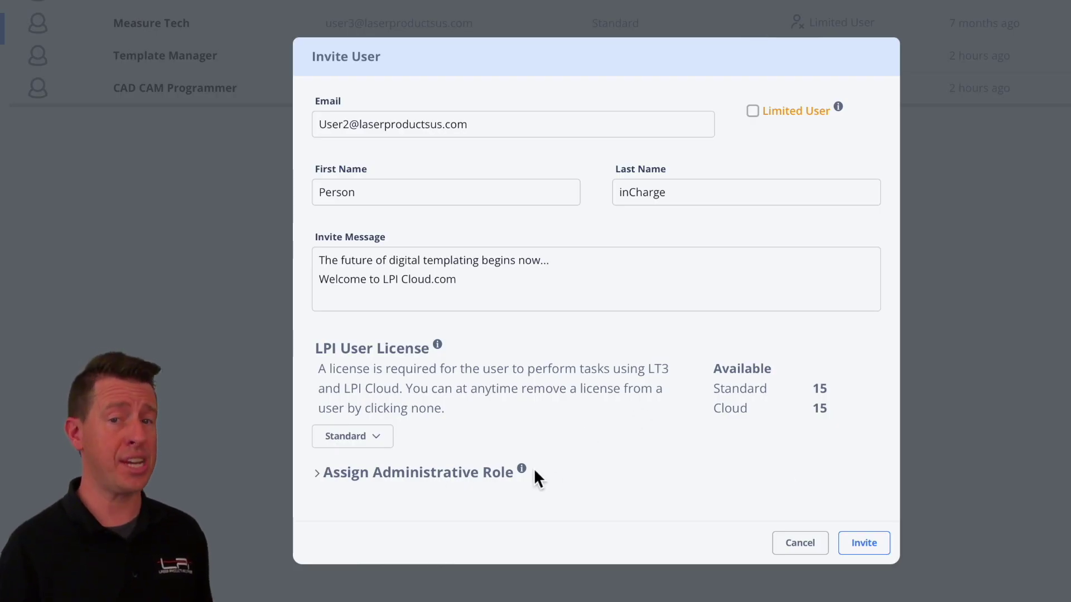
Grant the invitee the Admin and Accounting administrative roles, confirming each with Yes.
click(317, 473)
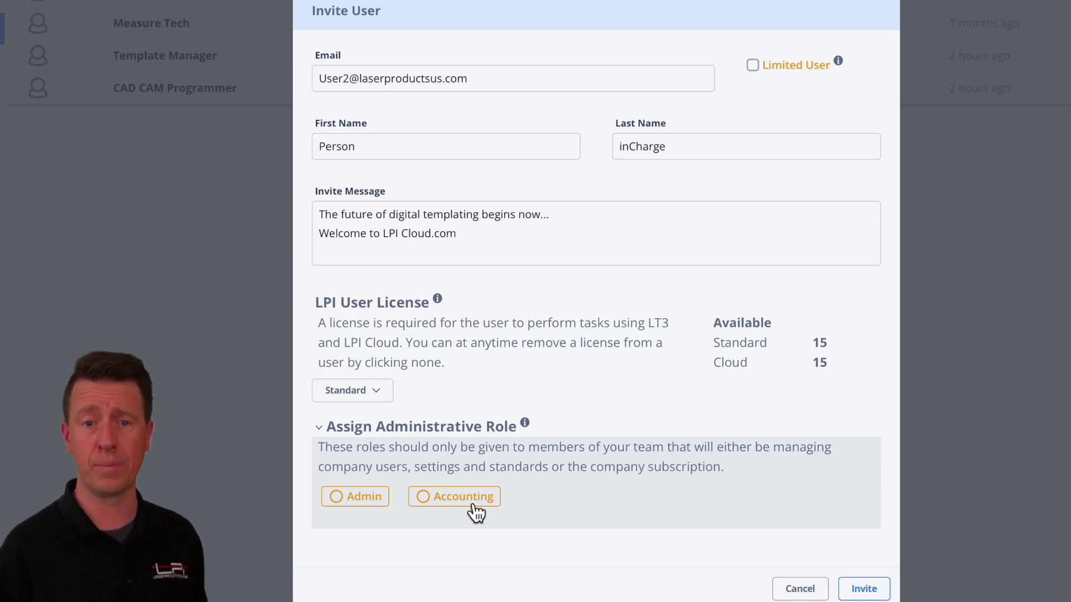
click(385, 515)
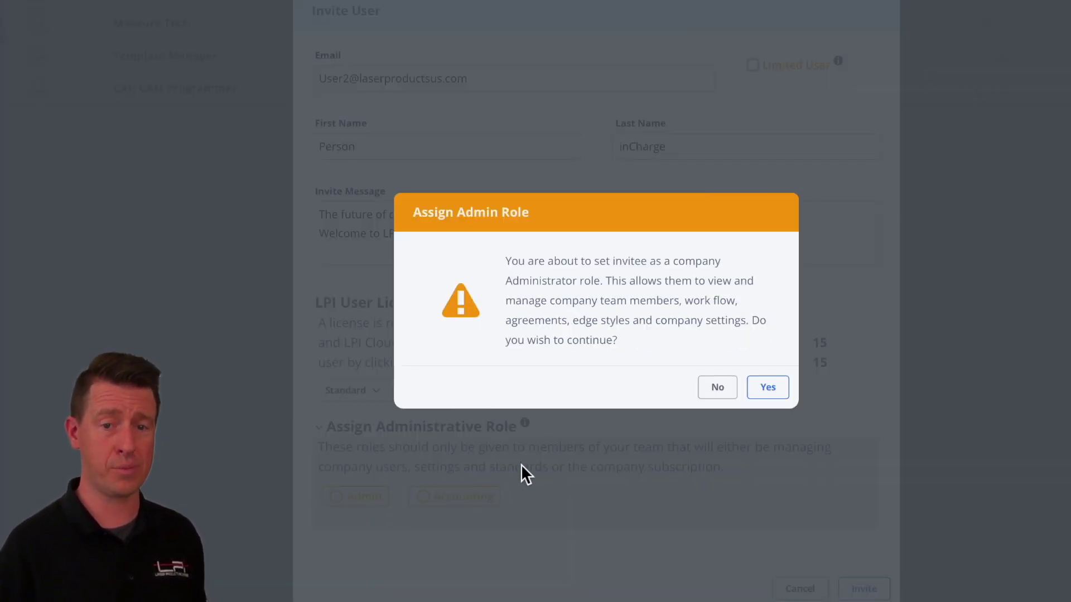
click(768, 389)
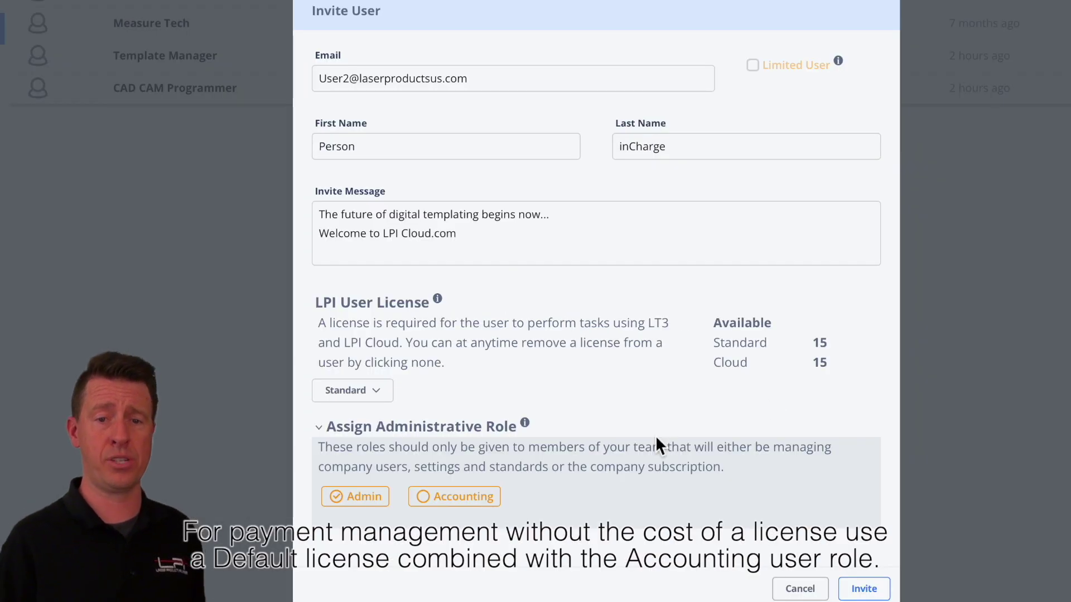
click(498, 508)
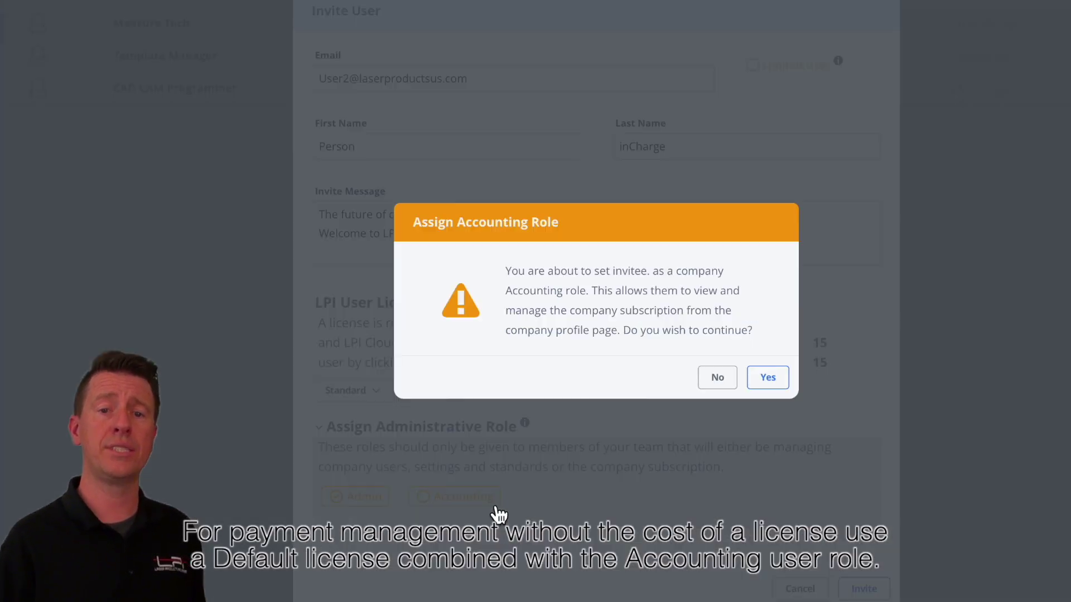
click(768, 377)
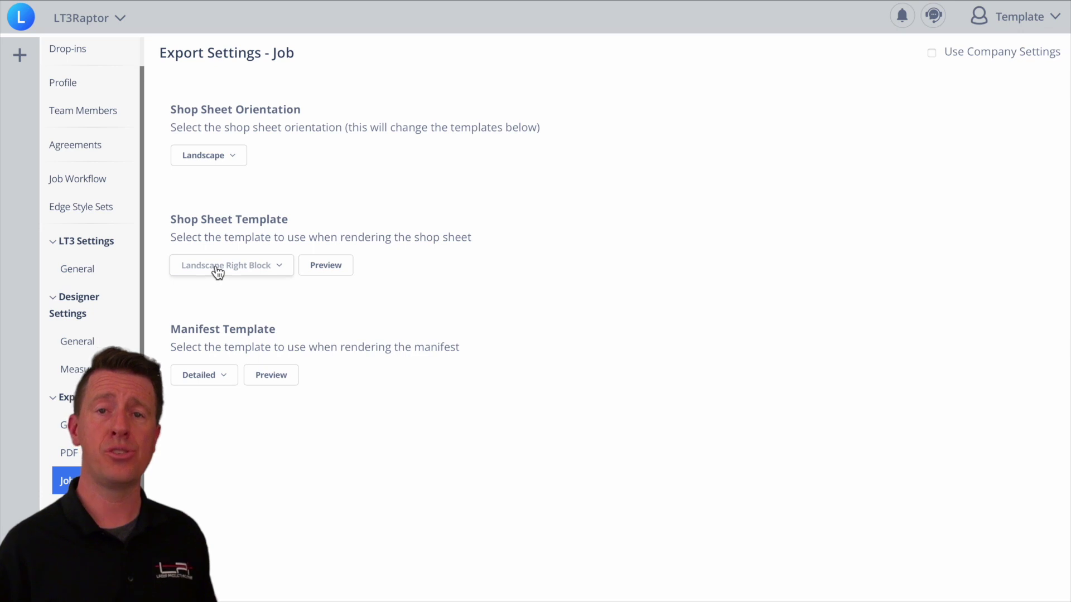
Lock job exports to company settings, with CNC Saw Page CAD set to polyline elements, cutouts and layers.
click(934, 56)
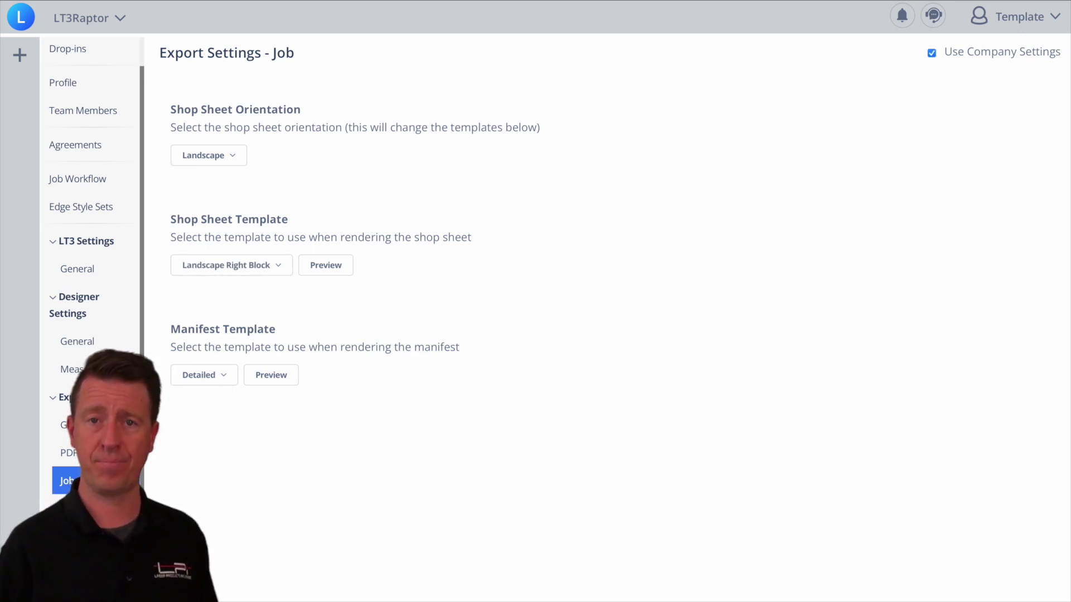
click(83, 508)
click(254, 161)
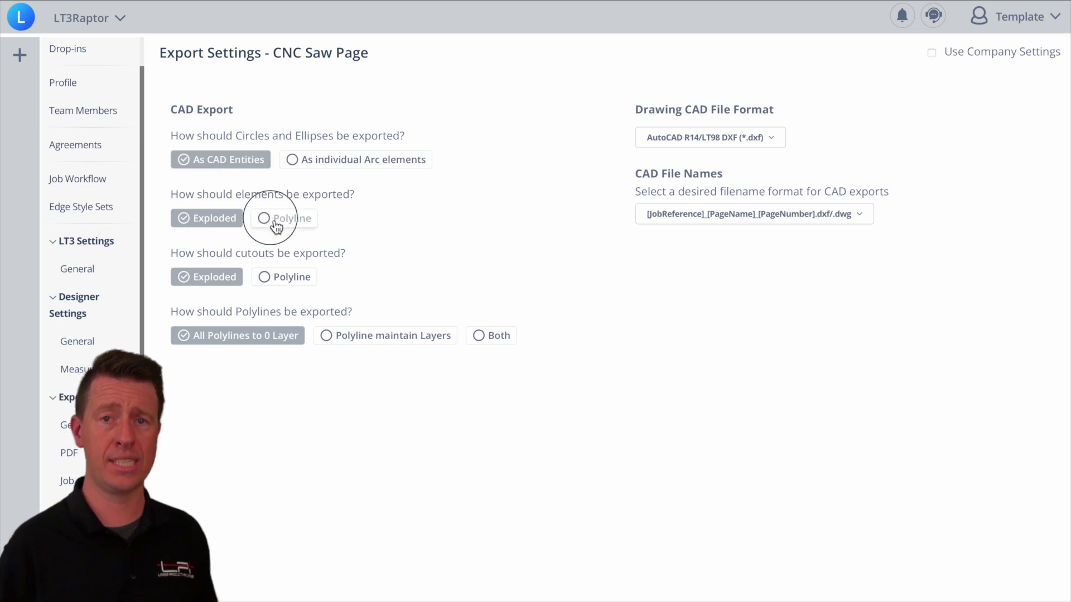
click(276, 219)
click(289, 283)
click(366, 337)
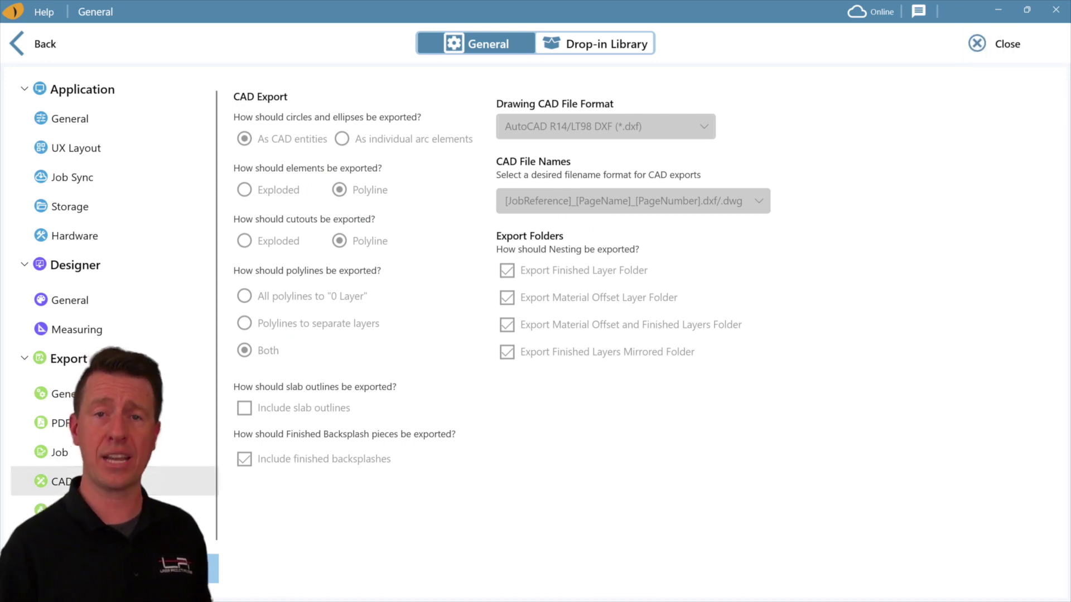
Check the locked CAD precision and label settings, then the circle, element and cutout export options.
click(62, 481)
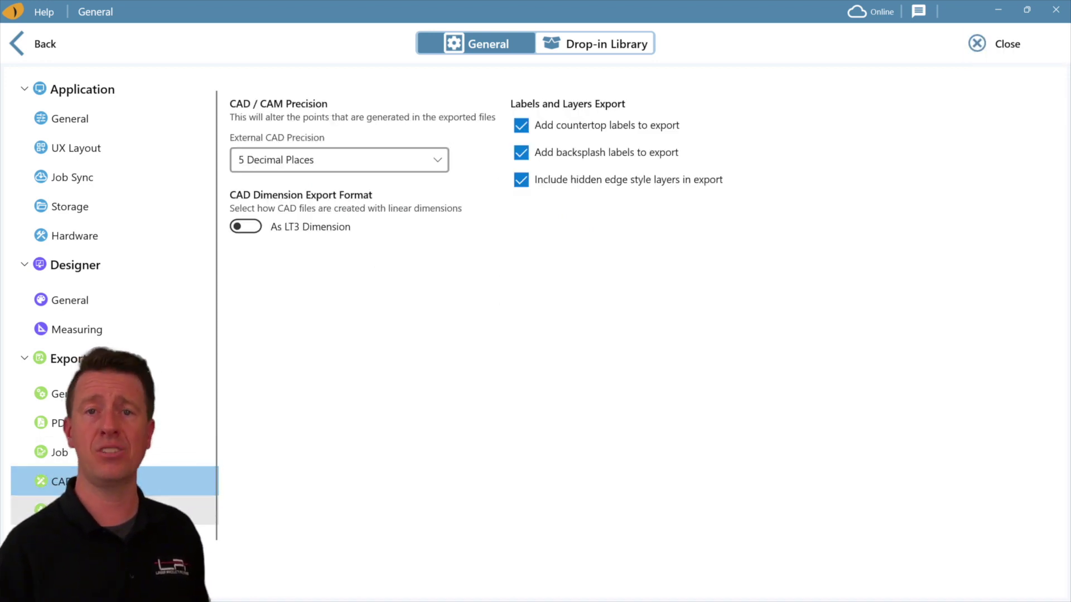
click(67, 539)
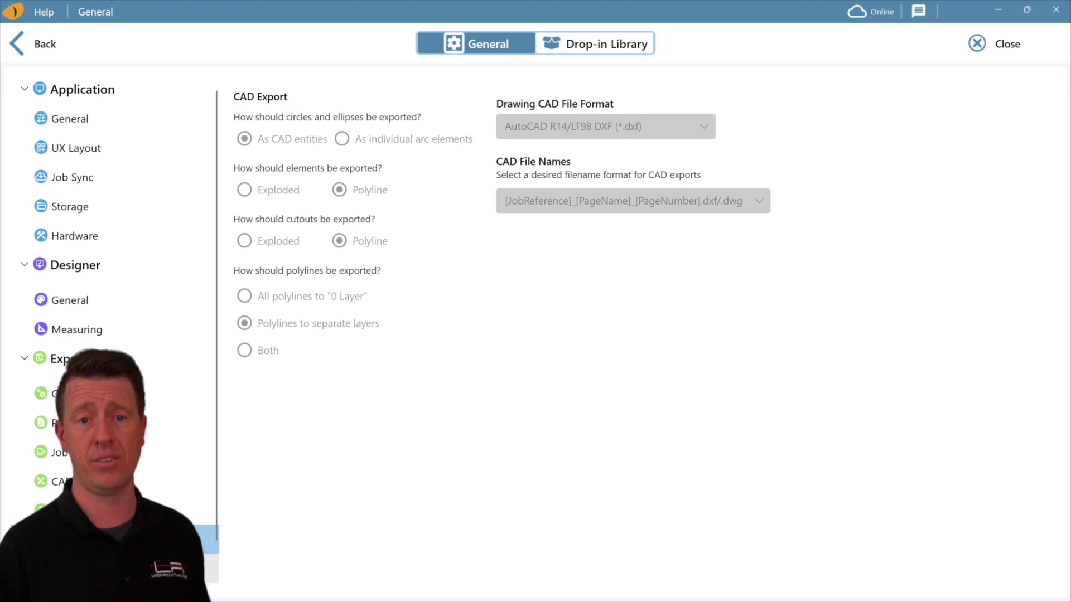